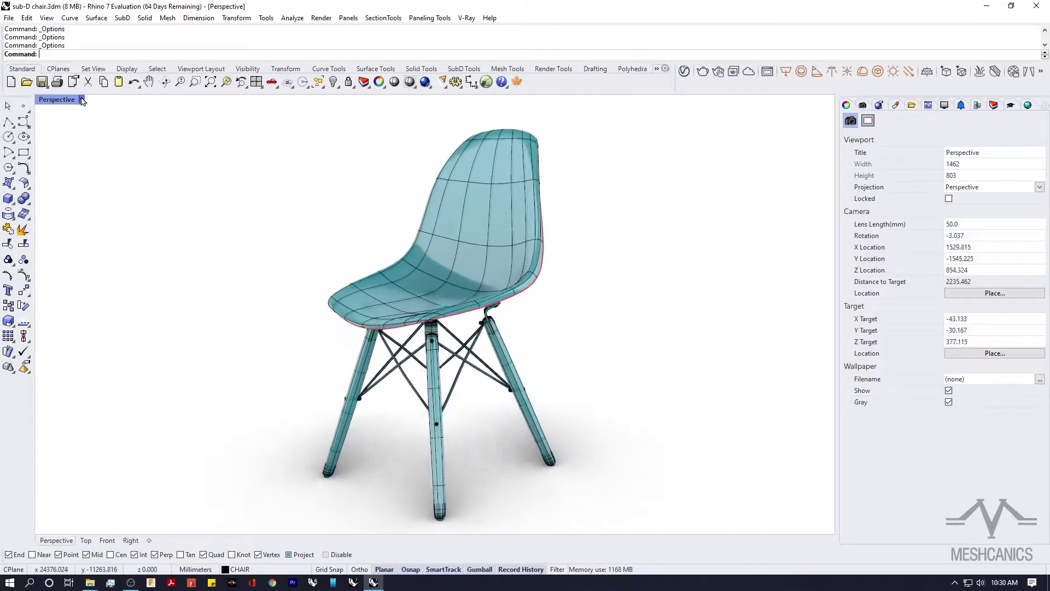
Switch the Perspective view to the Red_ Sub-D display mode and orbit to face the chair.
left_click(81, 99)
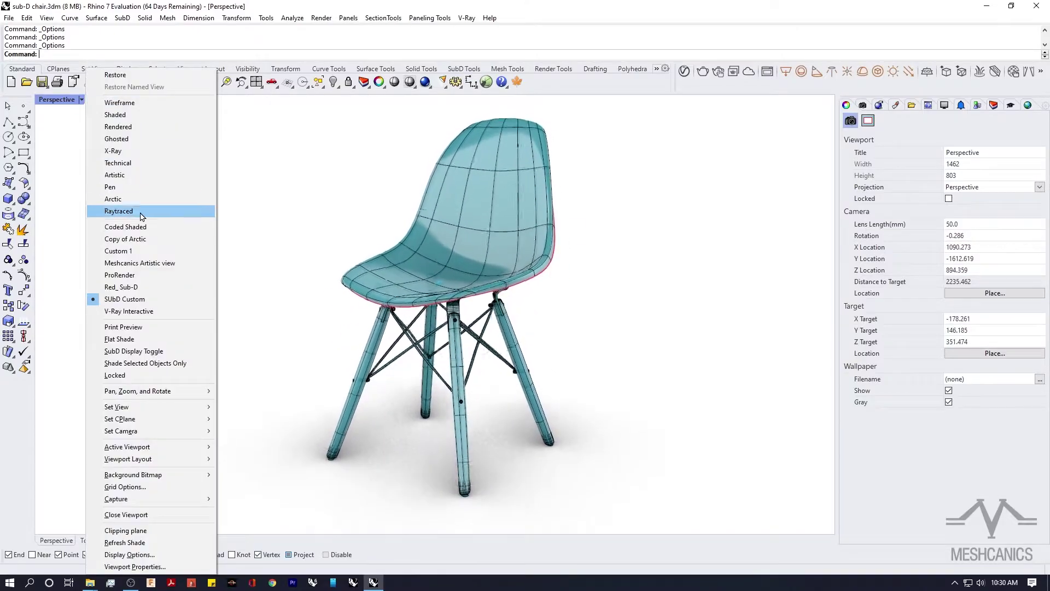
left_click(144, 287)
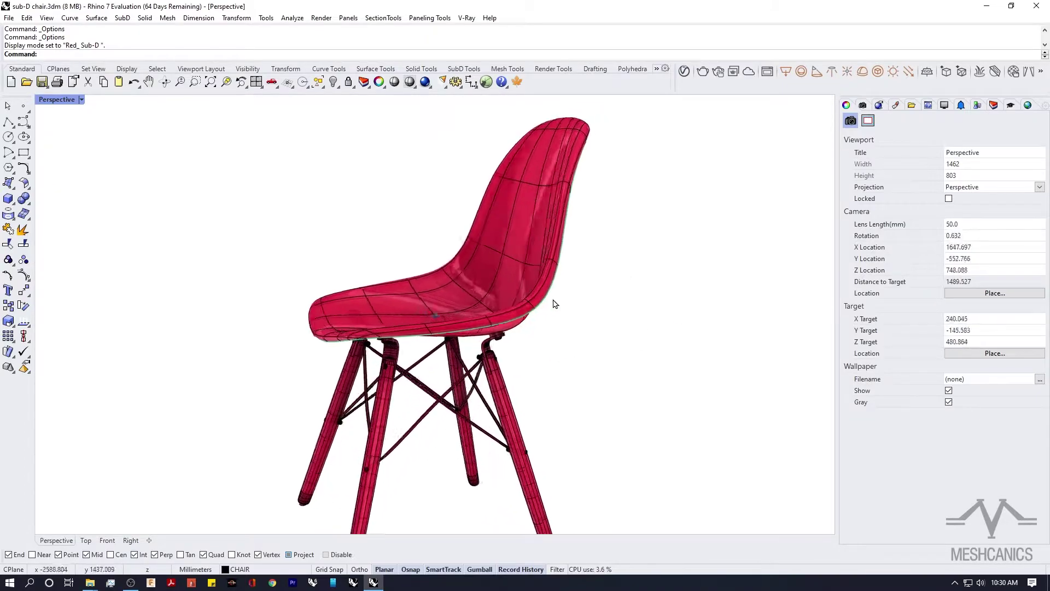
right_click_drag(683, 328, 514, 255)
left_click(503, 253, "ctrl+shift")
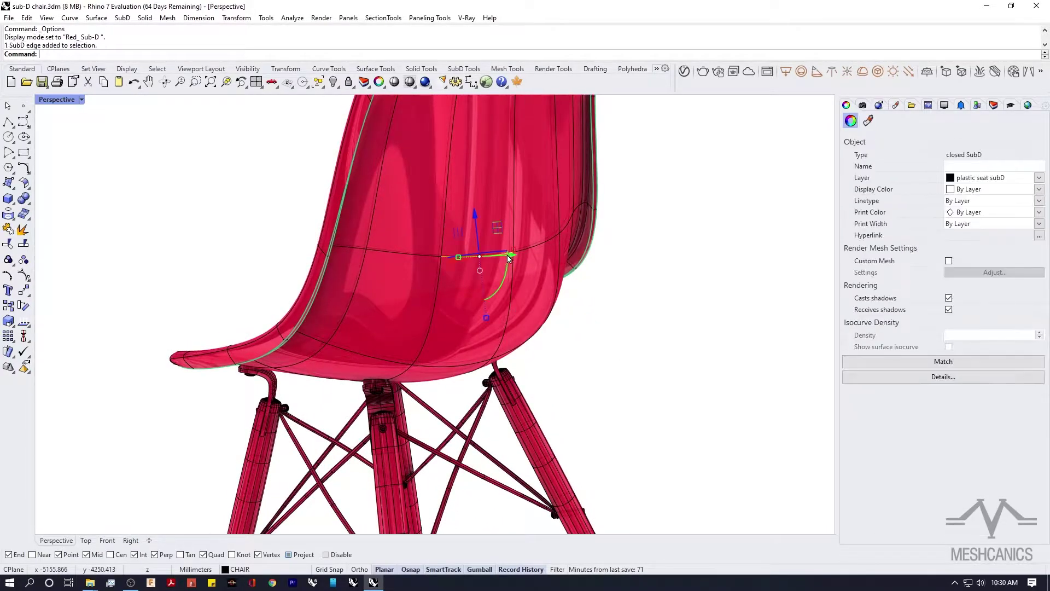
right_click_drag(529, 312, 506, 316)
left_click_drag(498, 329, 506, 345)
right_click_drag(675, 307, 491, 335)
left_click(681, 321)
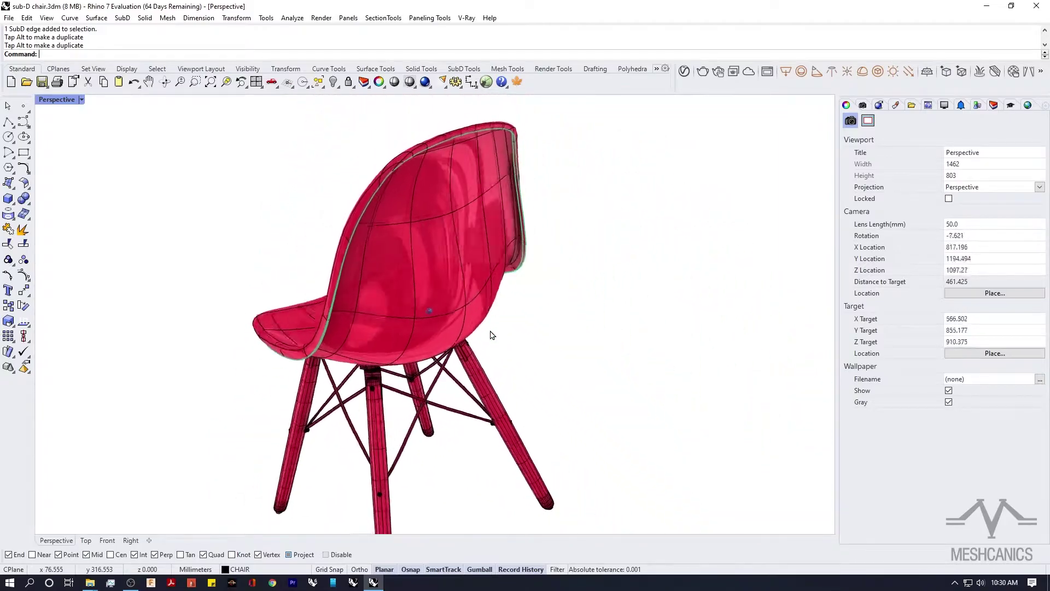
key("ctrl+z")
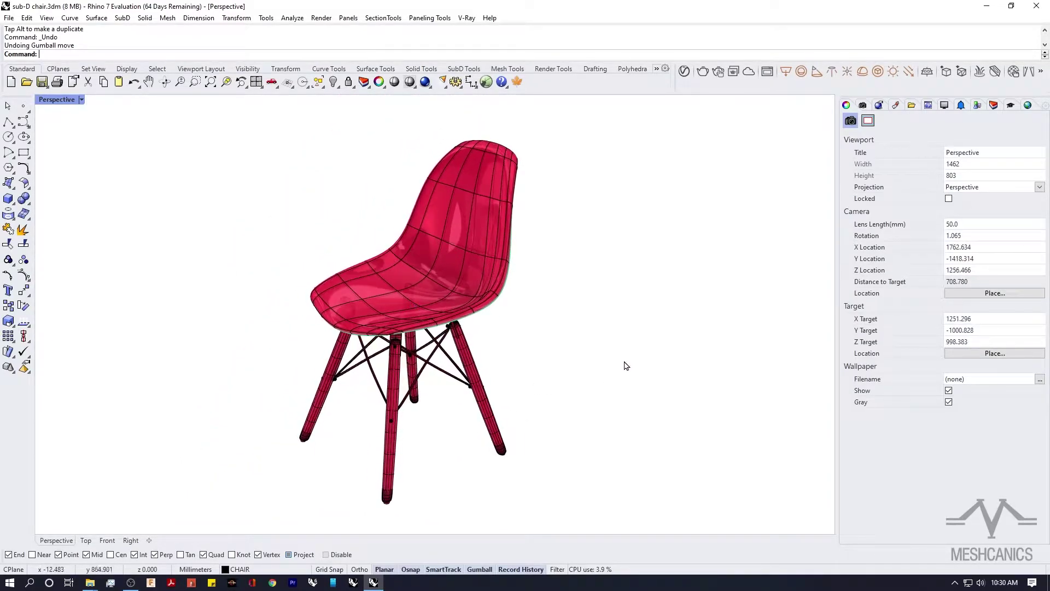
Try the Coded Shaded and Arctic modes in Perspective, then settle on Shaded.
left_click(82, 100)
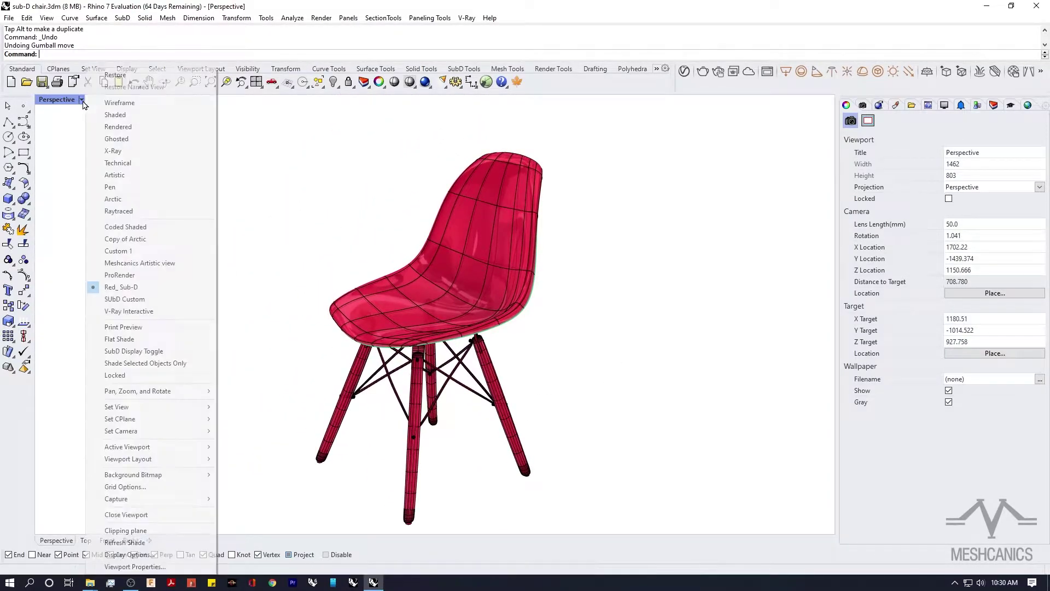
left_click(156, 231)
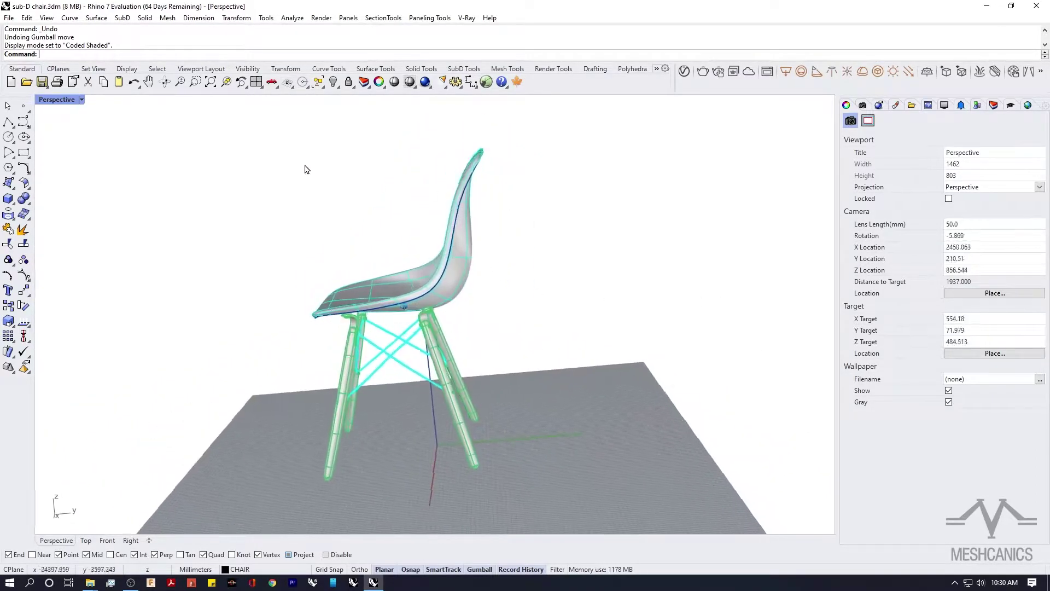
left_click(81, 100)
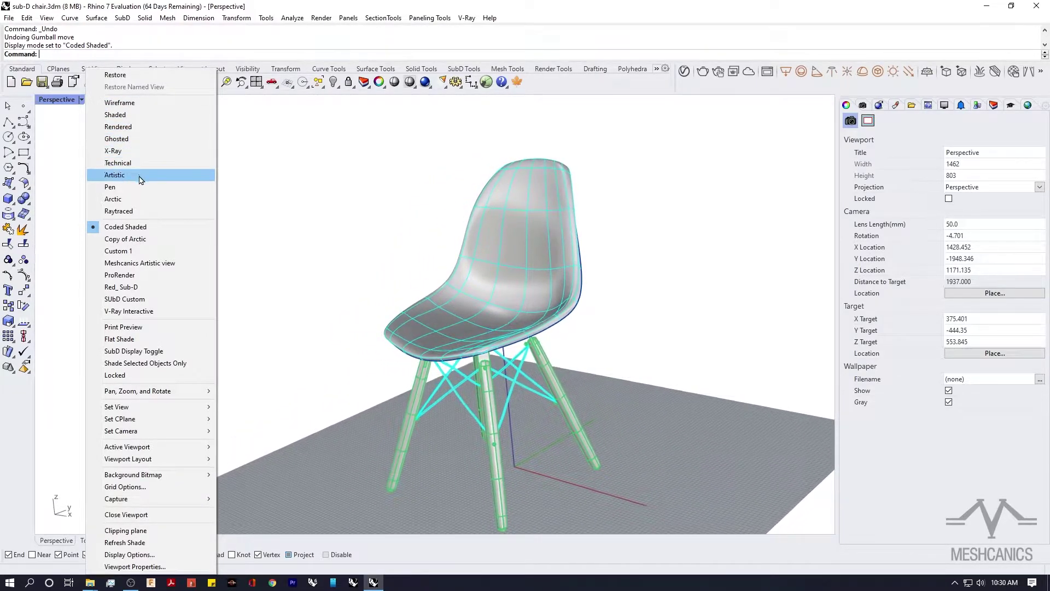
left_click(130, 201)
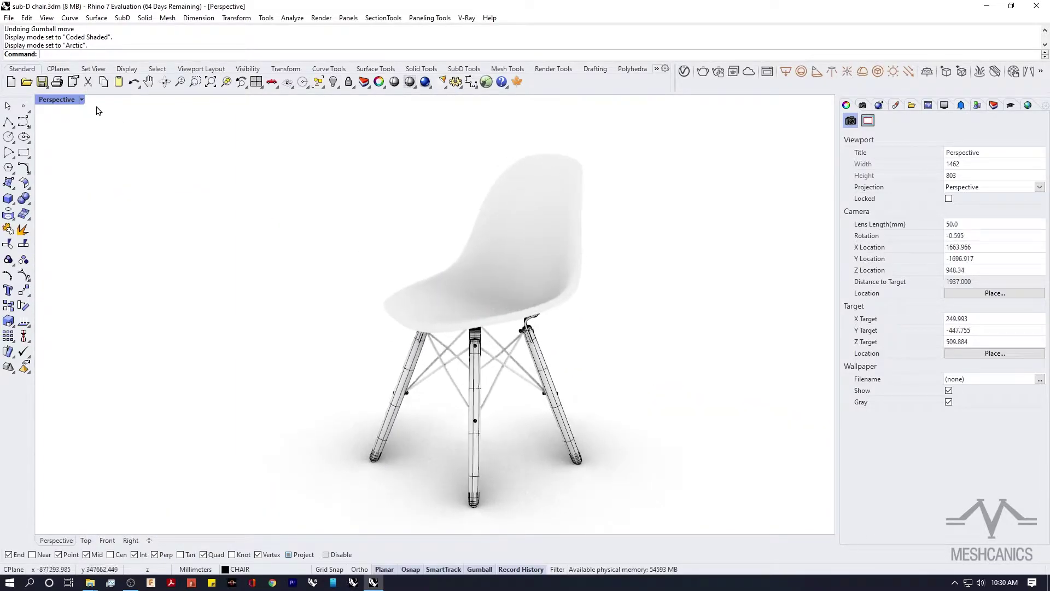
left_click(81, 99)
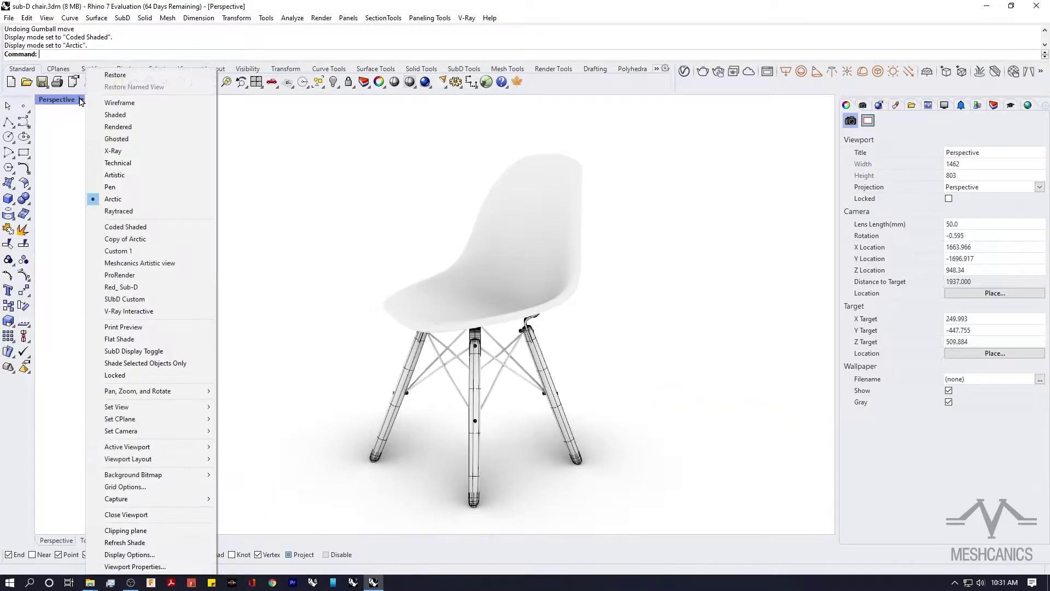
left_click(137, 117)
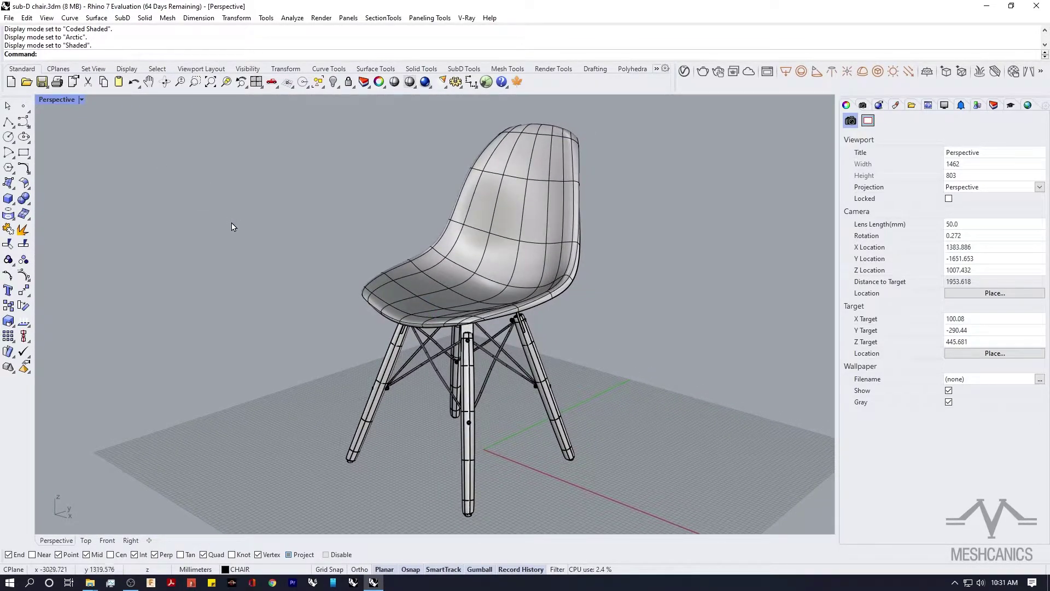
Open Options at View > Display Modes and select the Arctic mode.
left_click(454, 82)
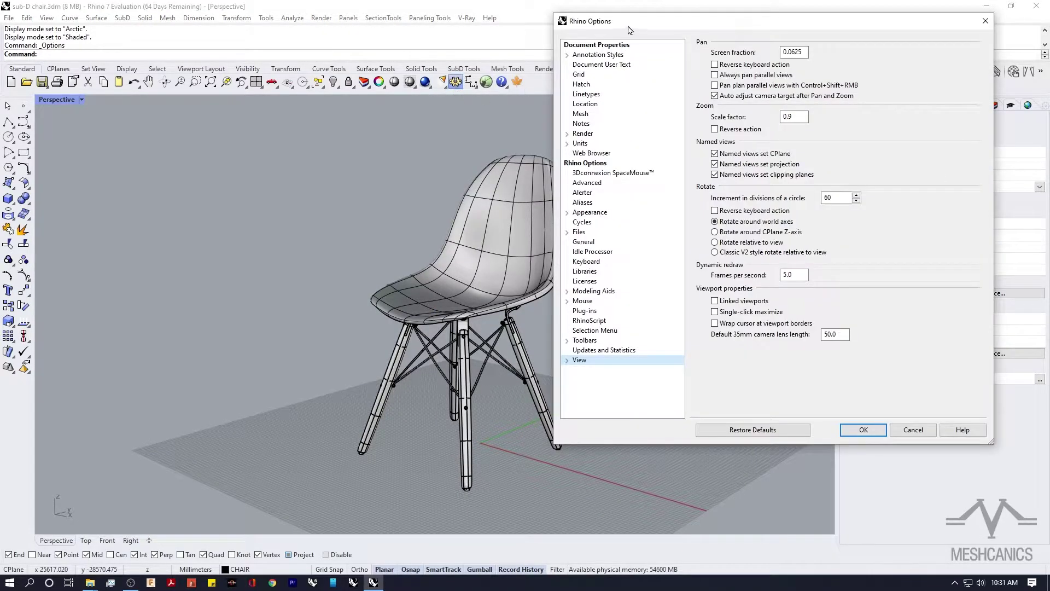
left_click(484, 364)
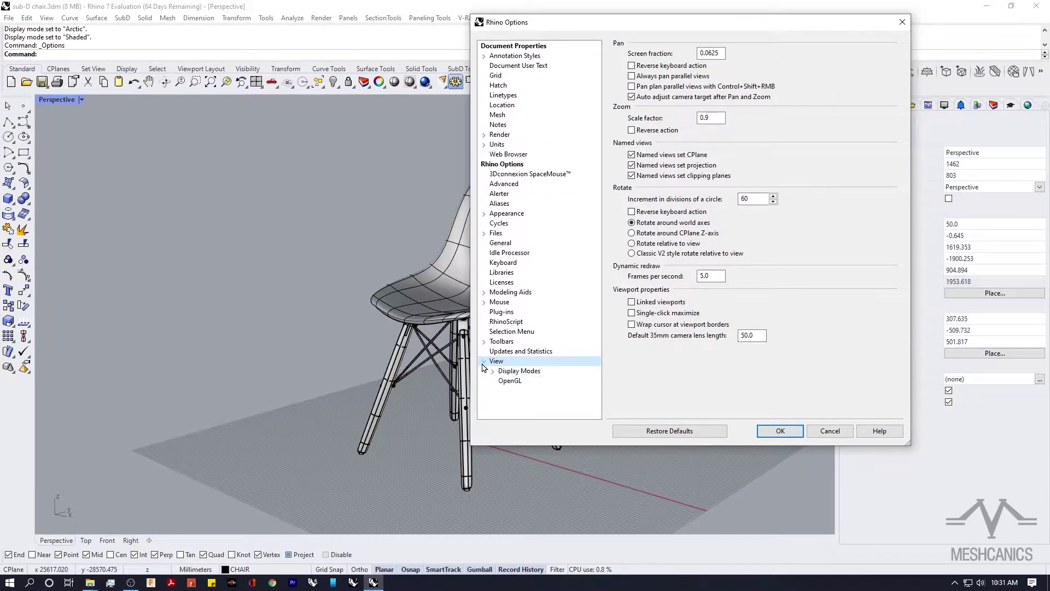
left_click(508, 371)
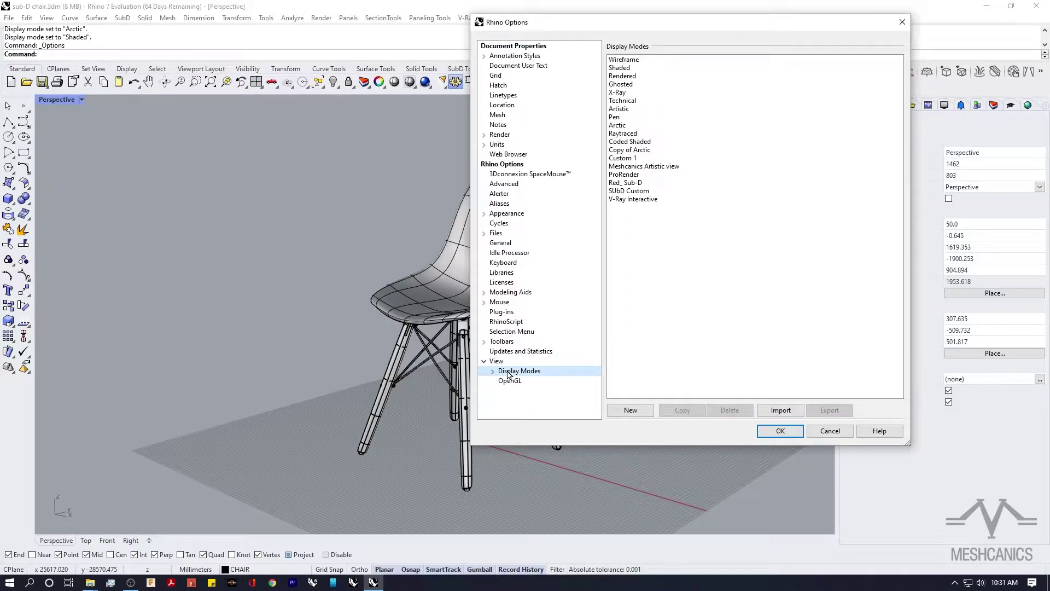
left_click(627, 134)
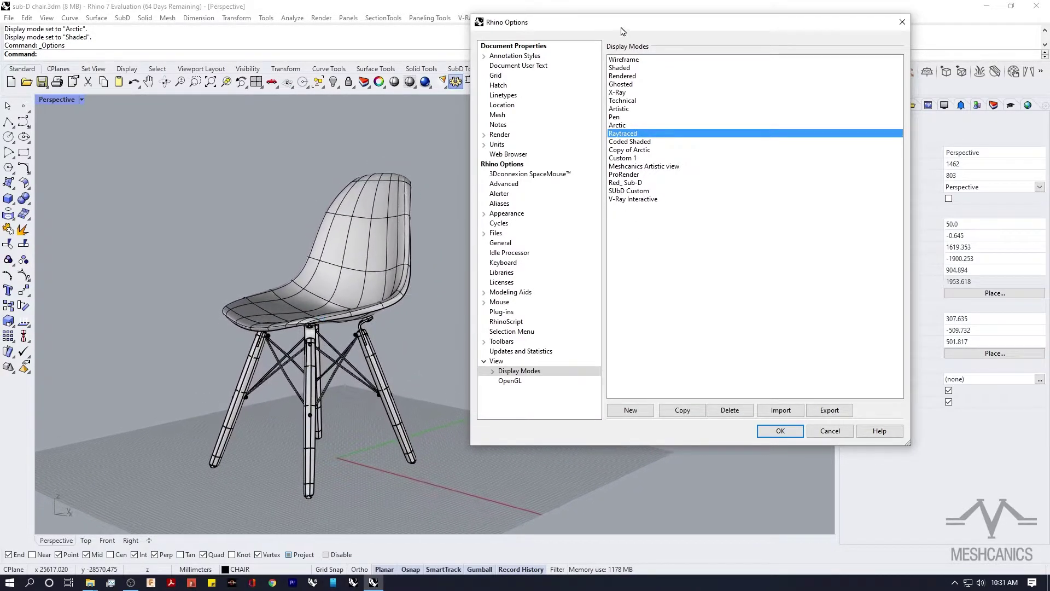
left_click_drag(621, 28, 653, 28)
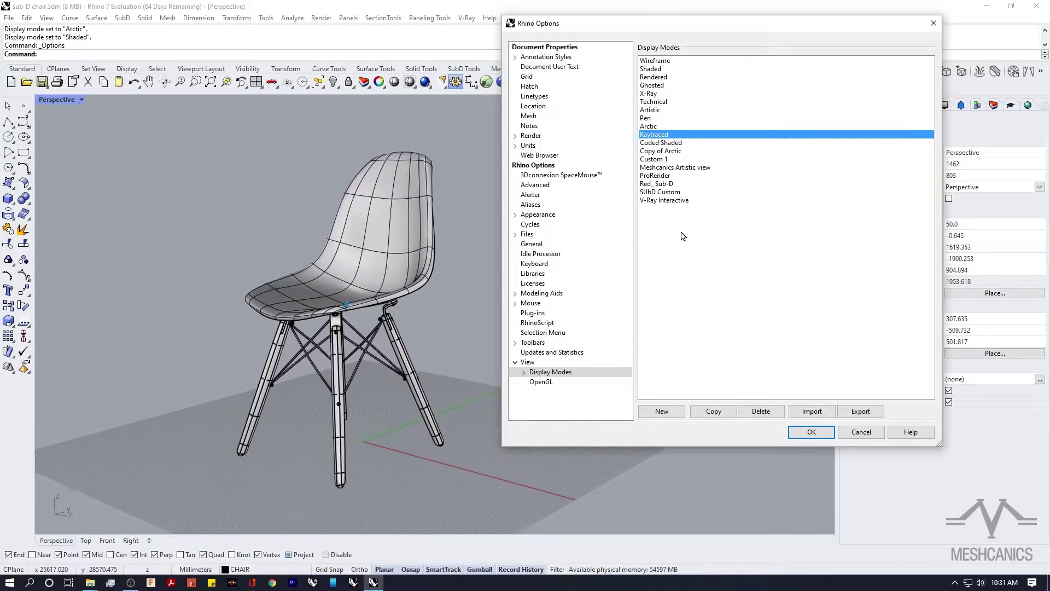
left_click(656, 126)
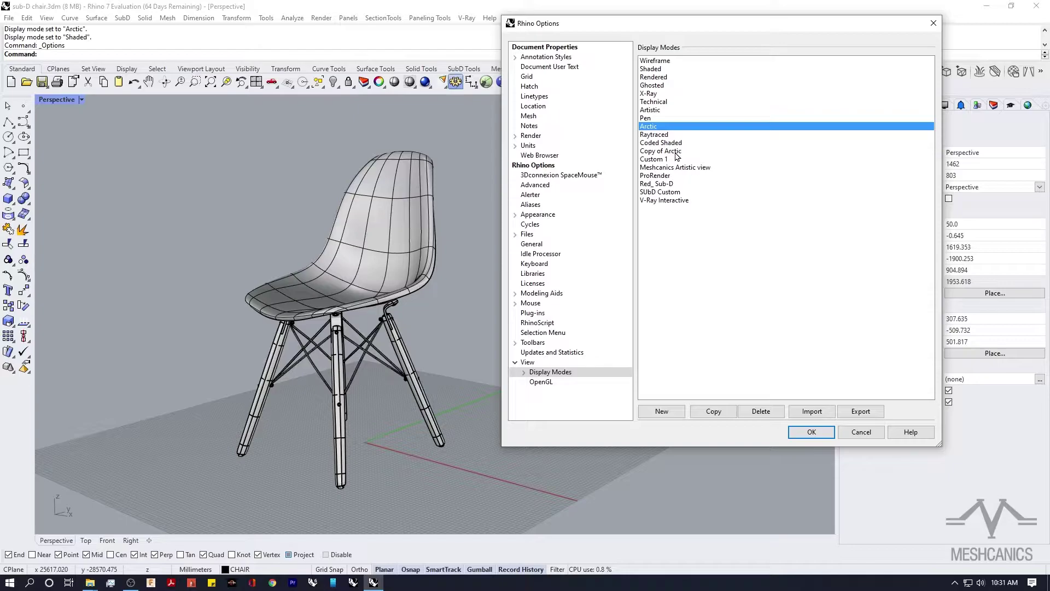
Duplicate Arctic as a new display mode named 'Custom Sub' and collapse its Viewport settings.
left_click(714, 411)
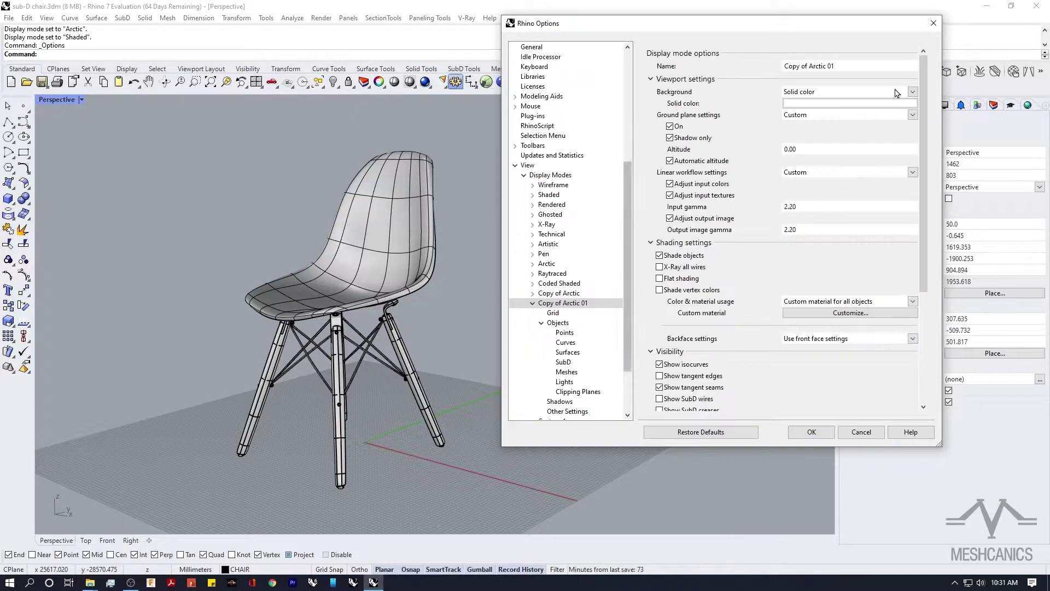
left_click(797, 65)
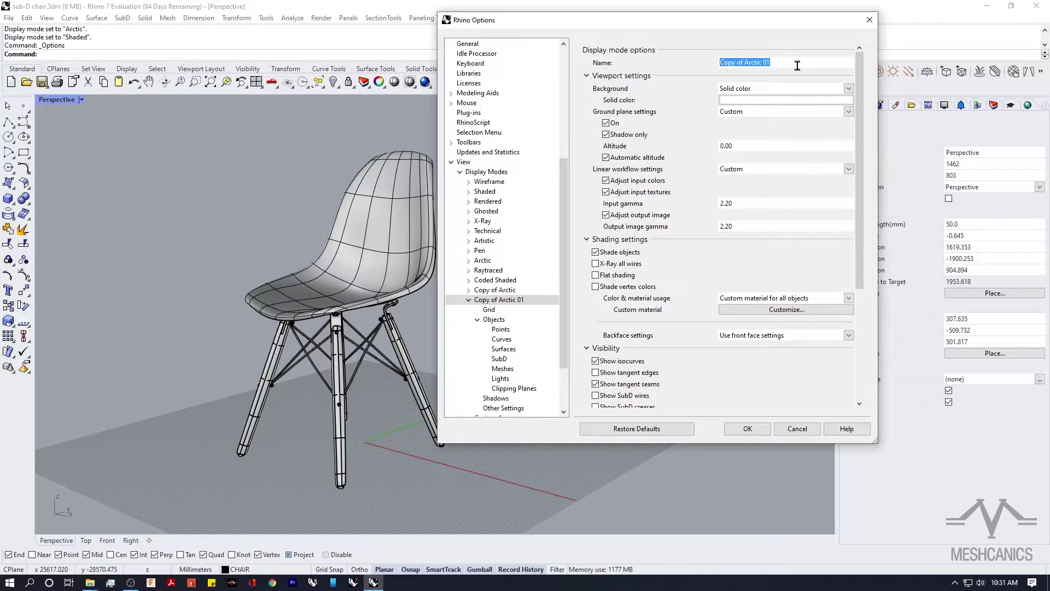
type("Custom Sub")
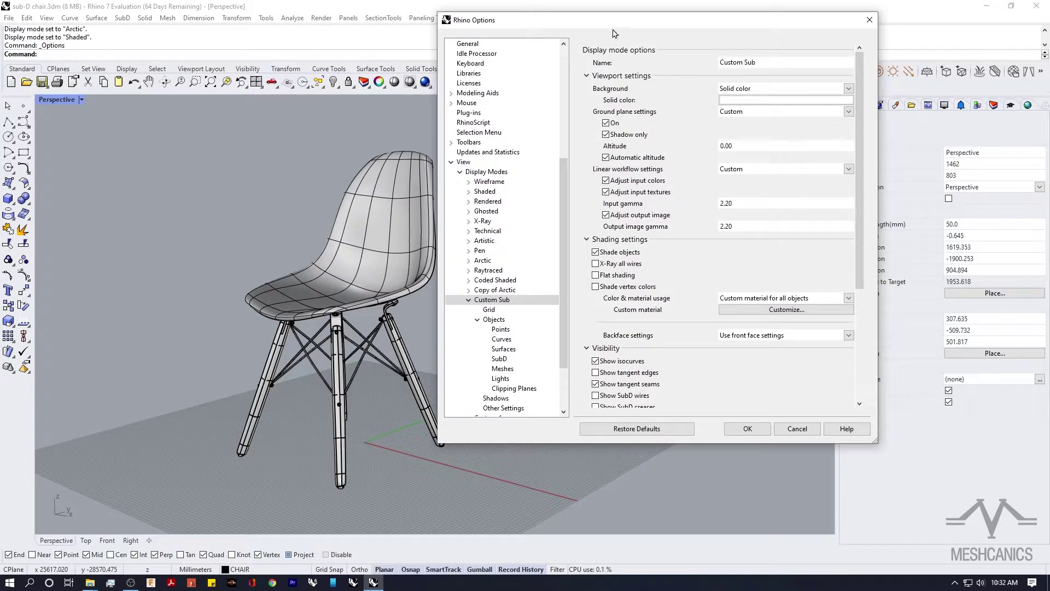
left_click_drag(612, 33, 591, 36)
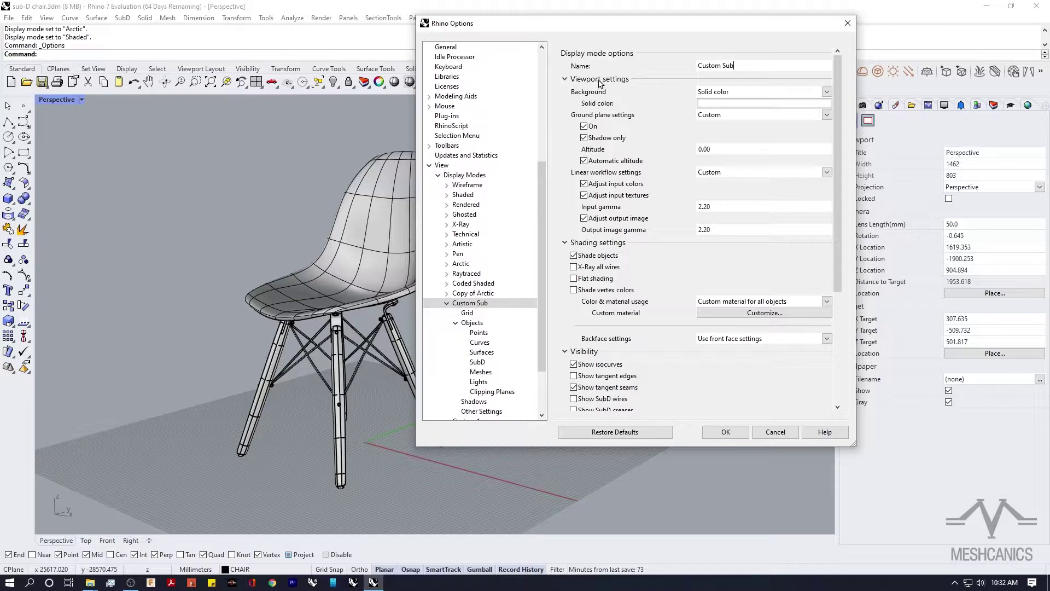
left_click(565, 79)
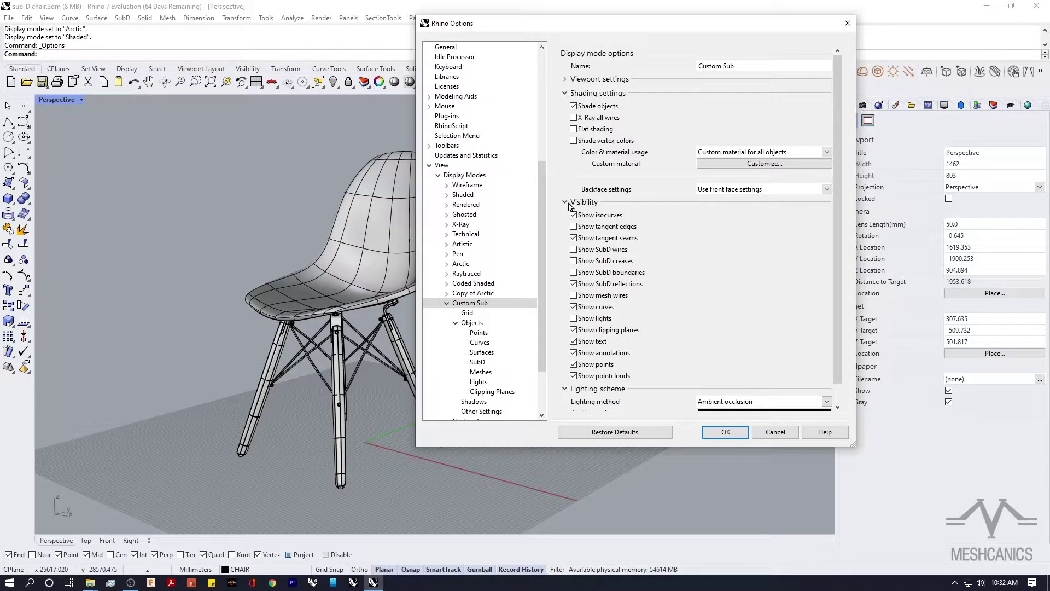
scroll(608, 254, "down", 2)
scroll(607, 255, "up", 2)
left_click_drag(634, 31, 648, 38)
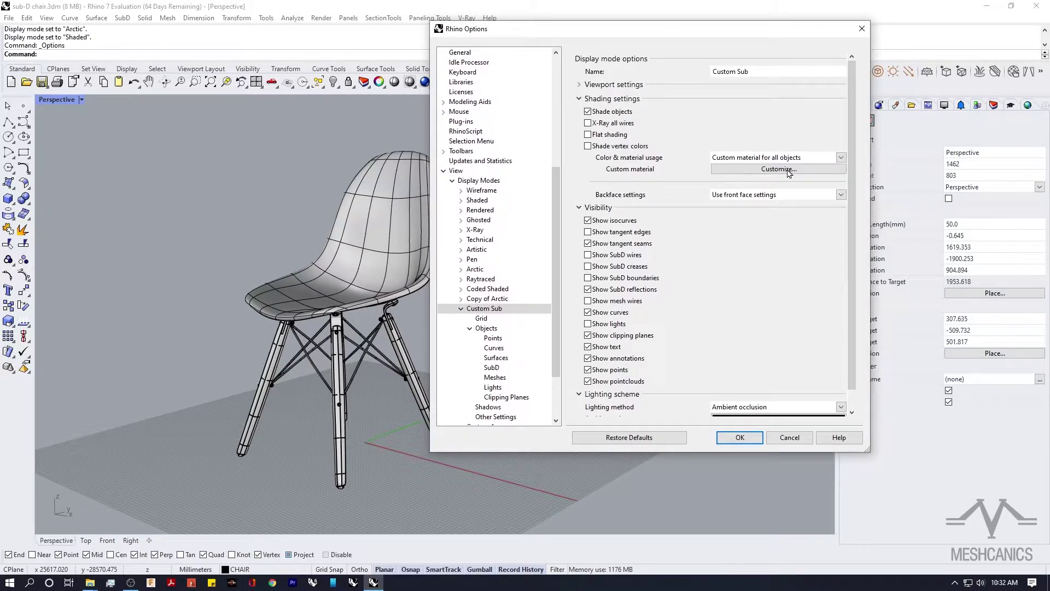
Give the Custom Sub custom material a cyan-green colour.
left_click(744, 171)
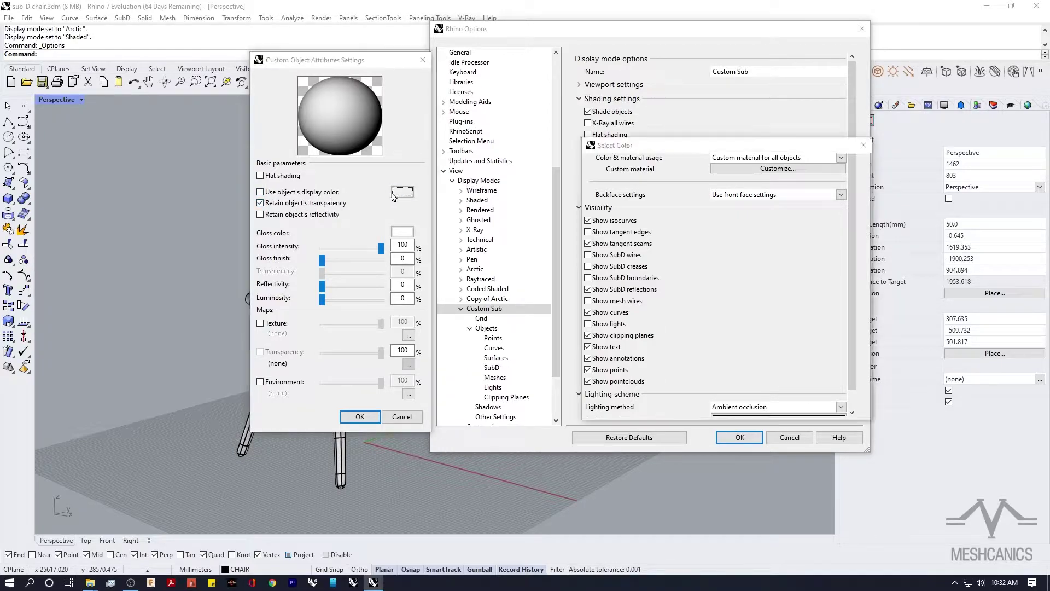
left_click(394, 192)
left_click(681, 254)
left_click_drag(729, 250, 720, 236)
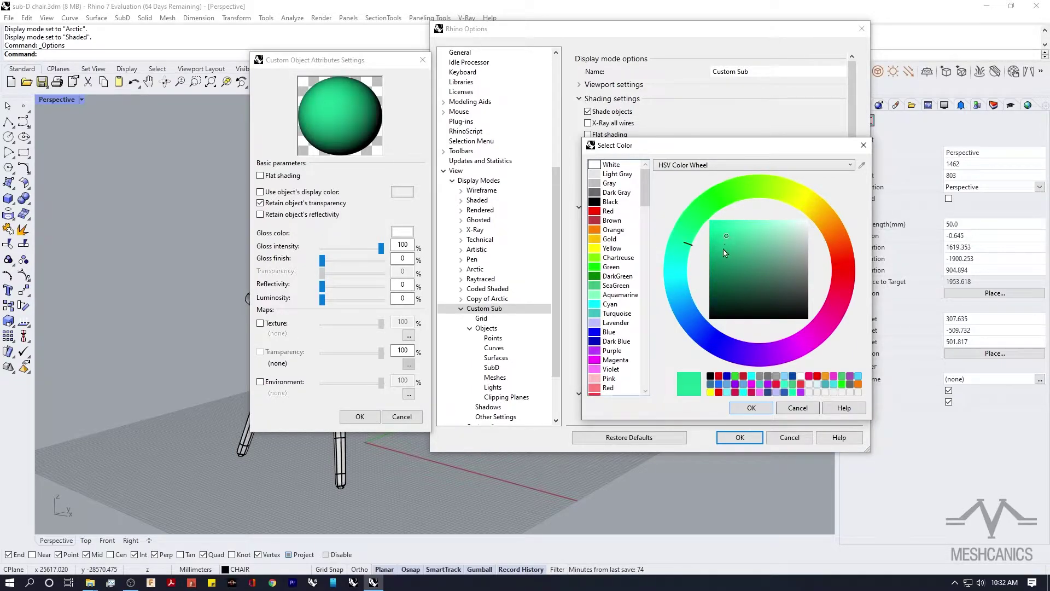
left_click(745, 408)
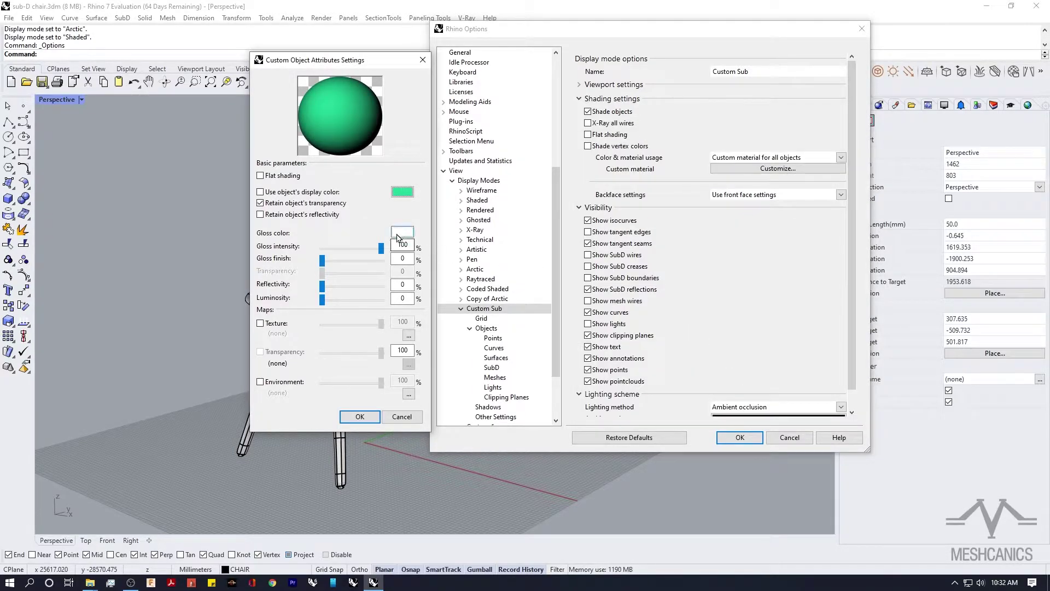
Set gloss finish to 98, stop retaining object transparency, set transparency 38%, and enable Environment.
left_click_drag(341, 262, 382, 270)
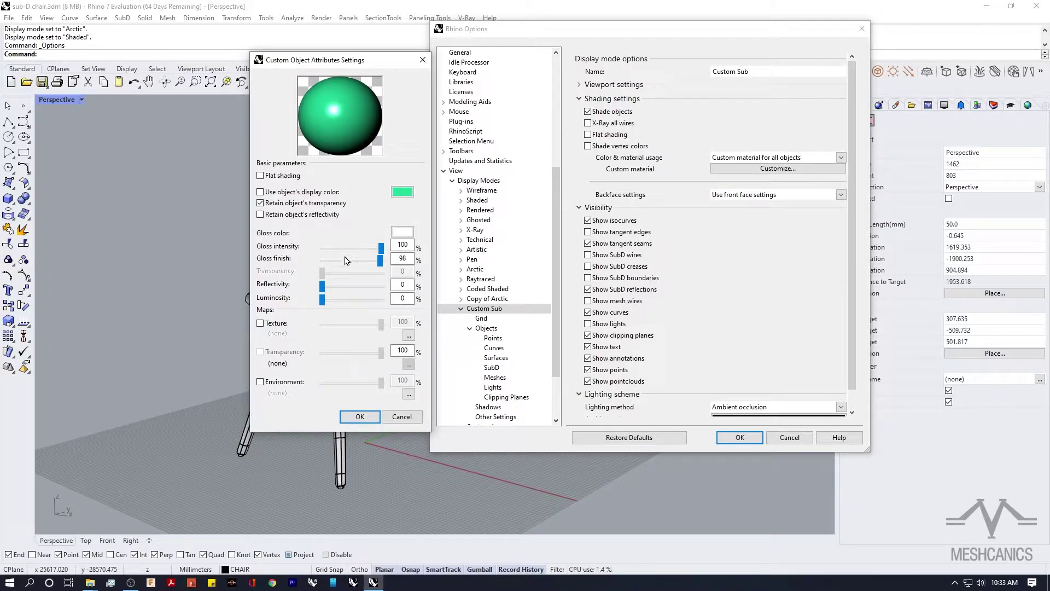
left_click(261, 205)
left_click_drag(322, 274, 341, 280)
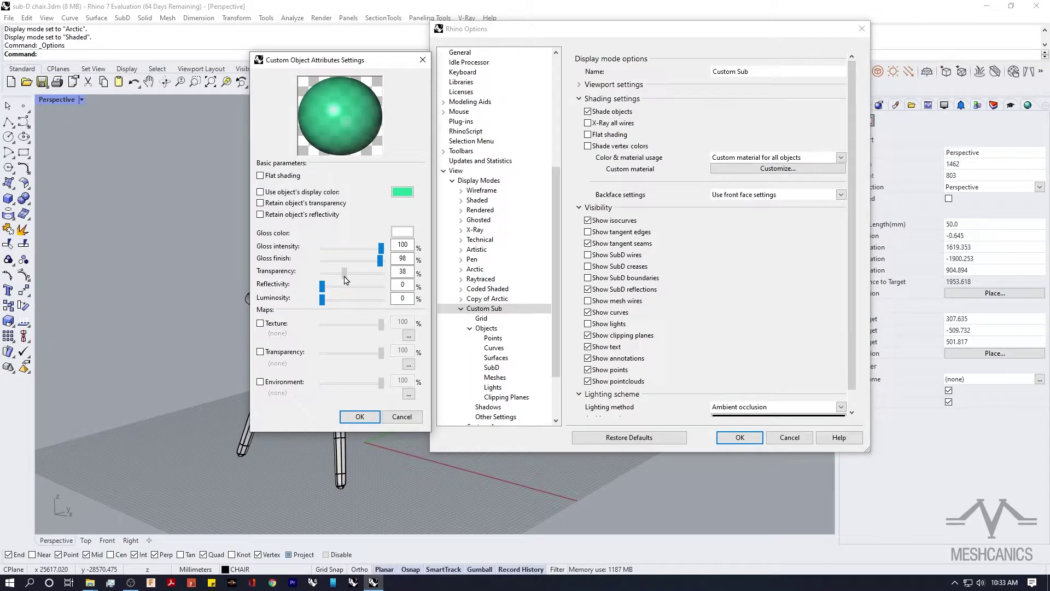
left_click_drag(351, 63, 319, 57)
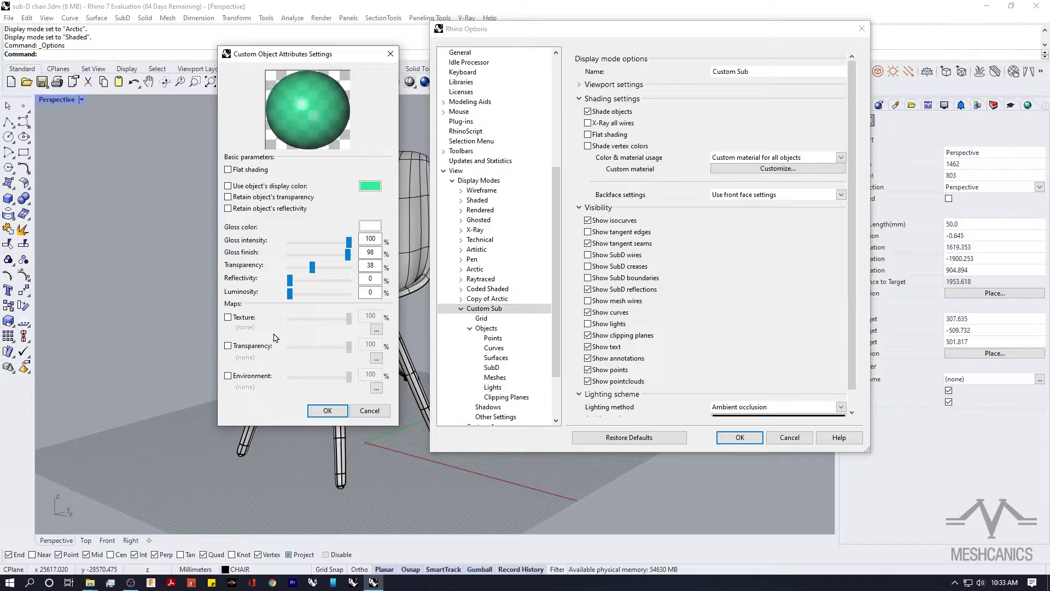
left_click(228, 376)
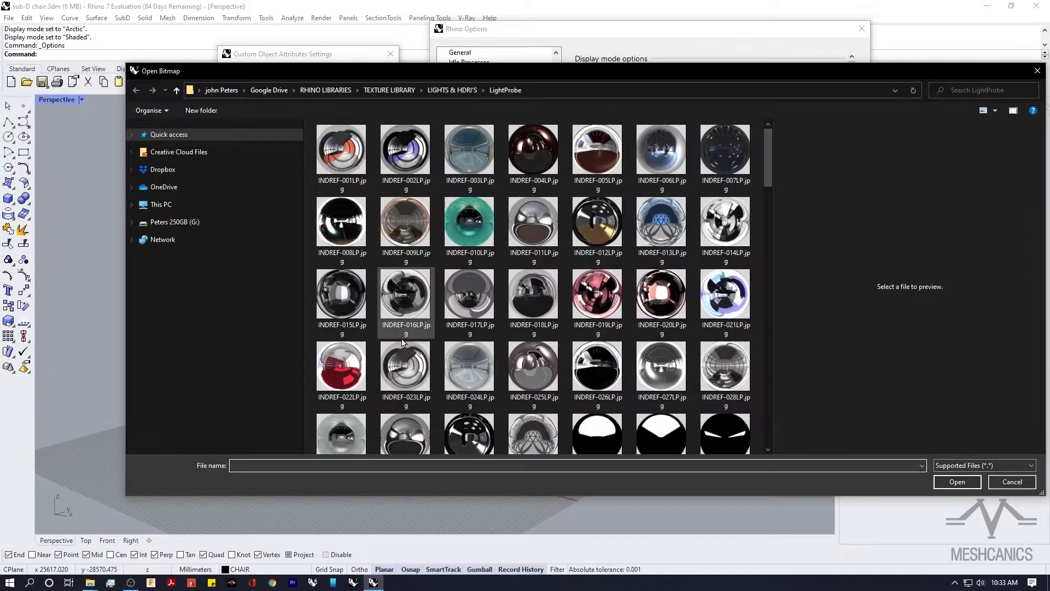
Load INDREF-037LP.jpg from the LightProbe folder as the material's environment map.
left_click(966, 463)
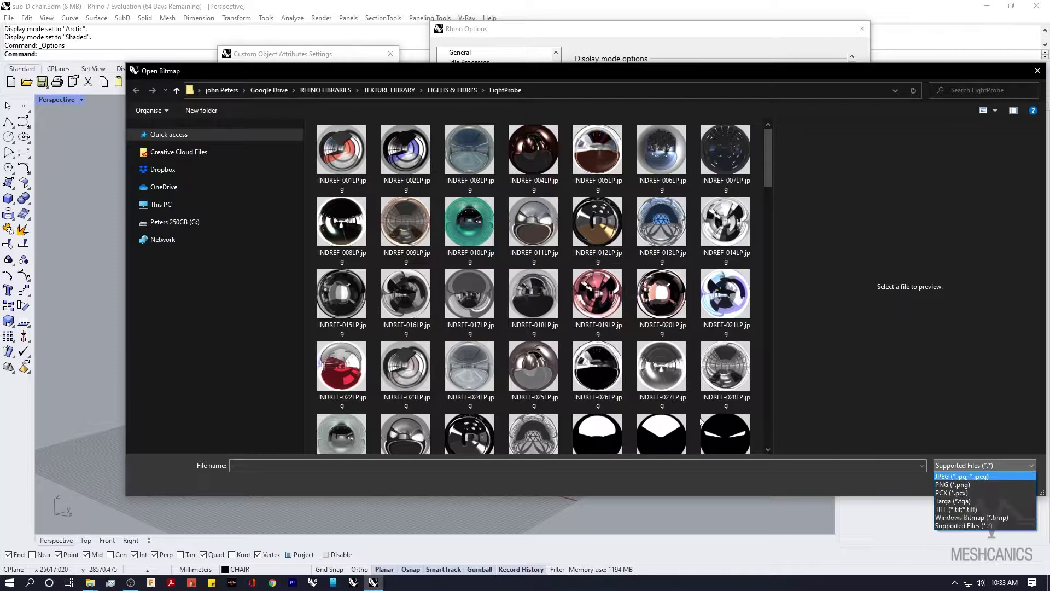
left_click(770, 180)
left_click_drag(768, 165, 702, 160)
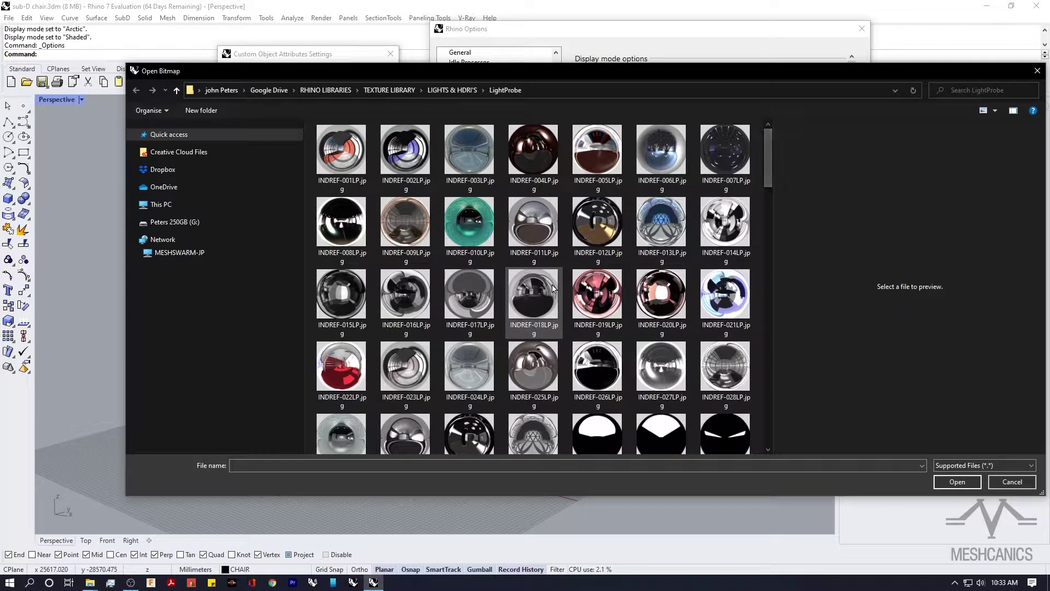
scroll(560, 306, "down", 3)
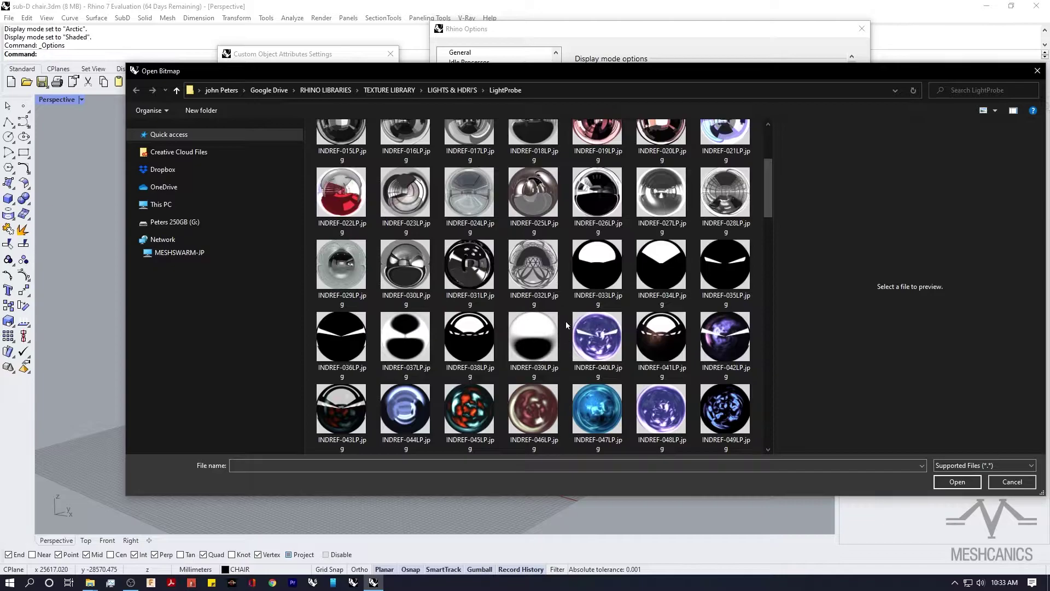
left_click(414, 336)
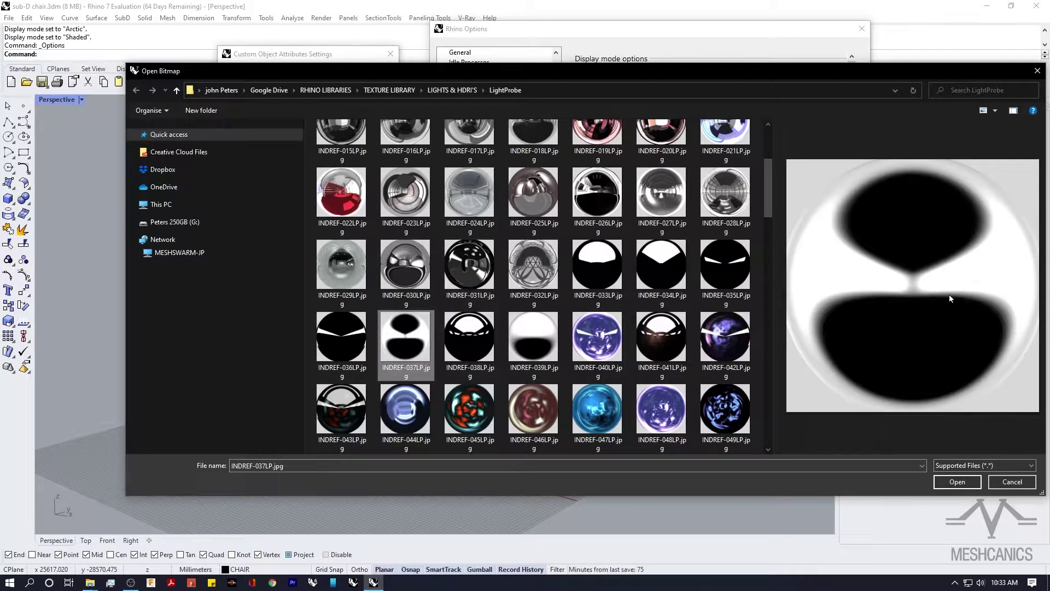
left_click(957, 481)
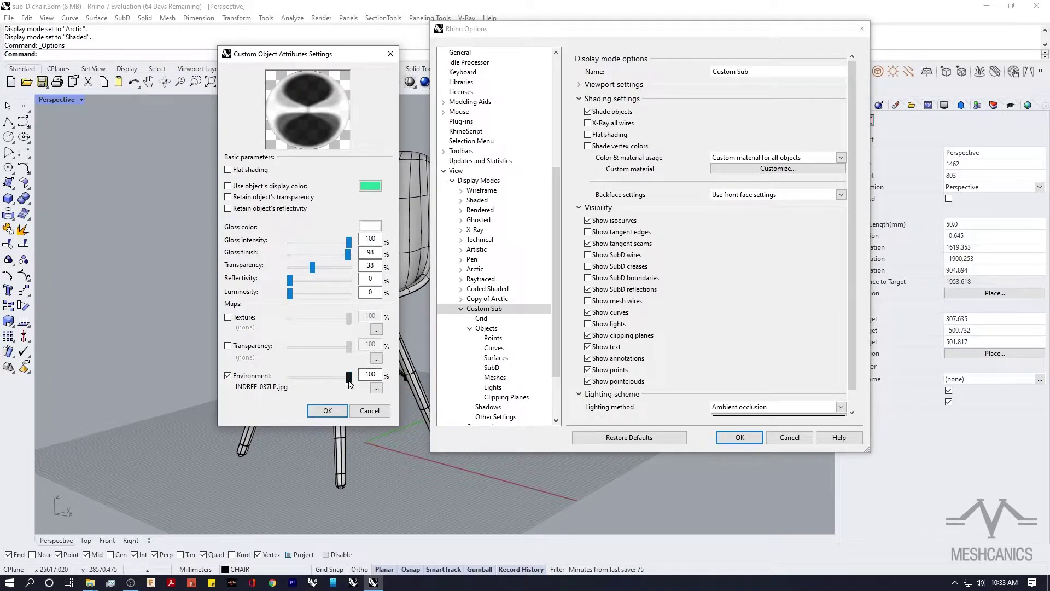
Lower the environment map strength to 52% and apply the material and display mode settings.
left_click_drag(330, 383, 305, 381)
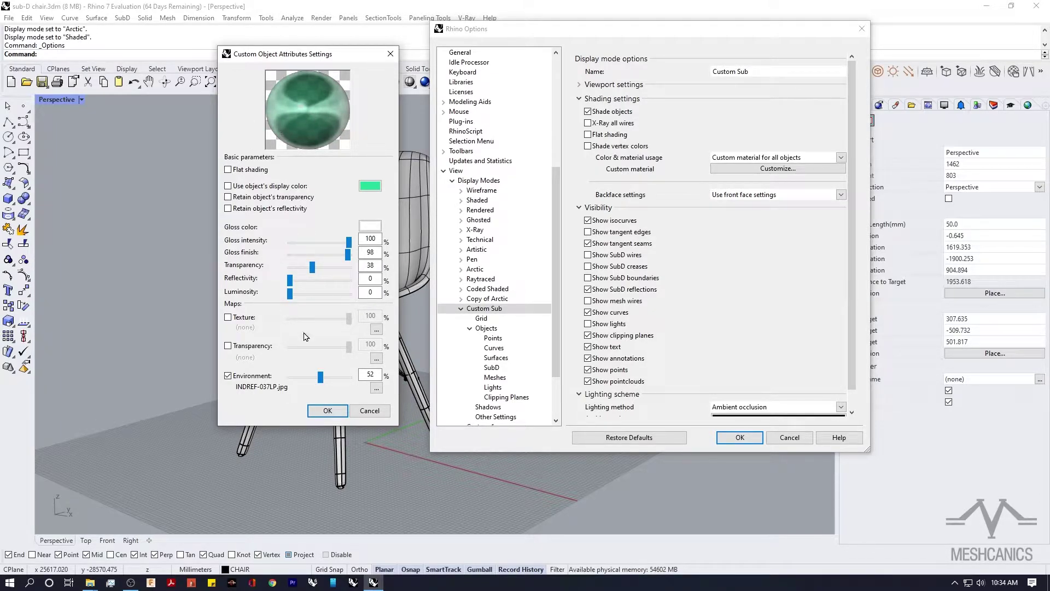
left_click(327, 410)
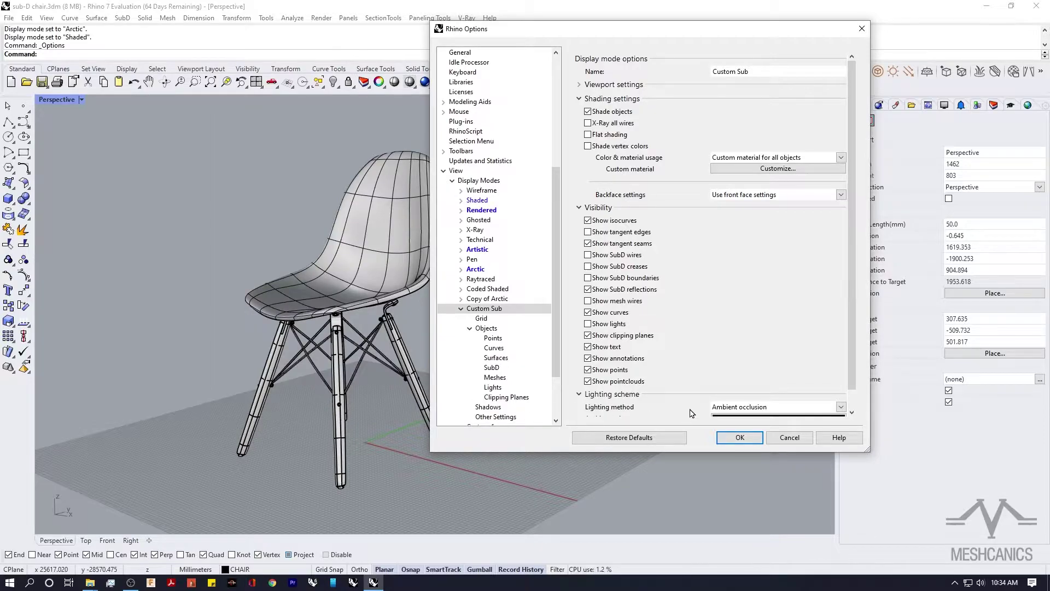
left_click(742, 439)
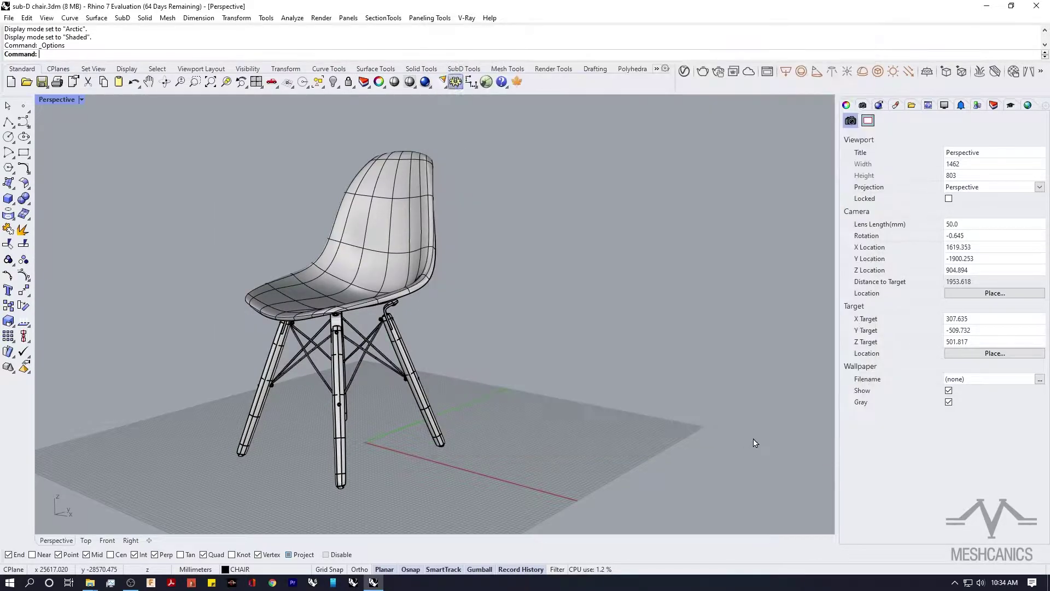
left_click(81, 99)
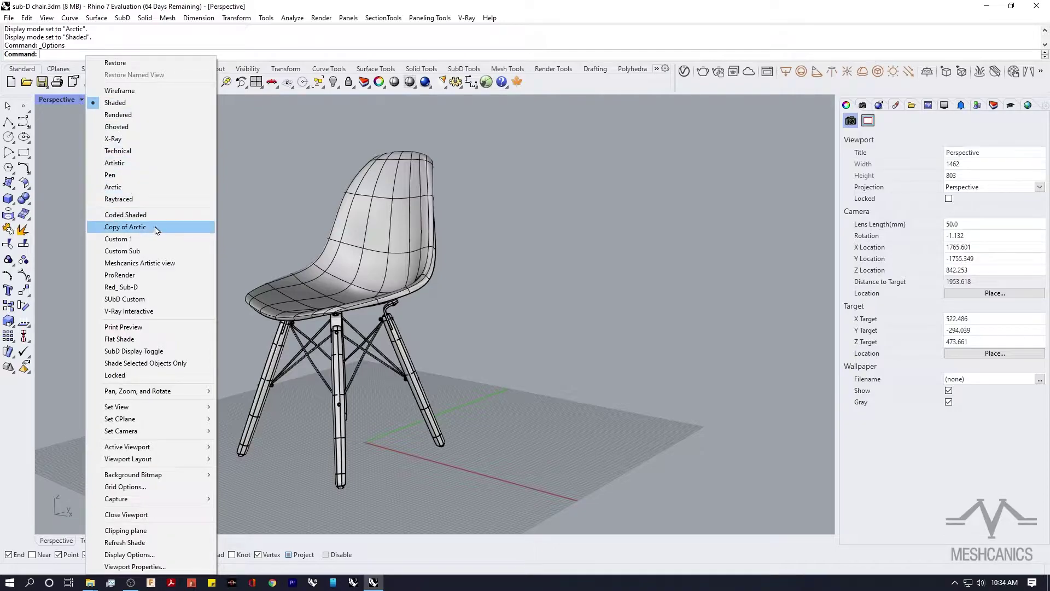
Show the Perspective view in Custom Sub and orbit and zoom around the glossy green chair.
left_click(122, 251)
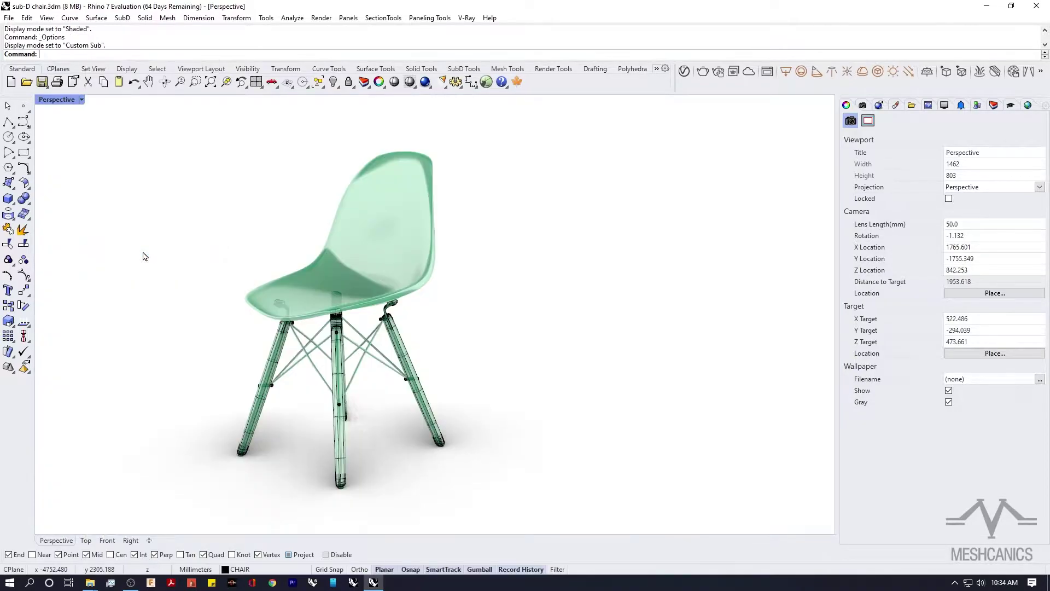
right_click_drag(582, 304, 716, 329)
key("Left")
key("Left")
key("Left")
key("Left")
key("Left")
key("Left")
key("Left")
key("Left")
key("Left")
key("Left")
key("Left")
key("Left")
key("Left")
key("Left")
key("Left")
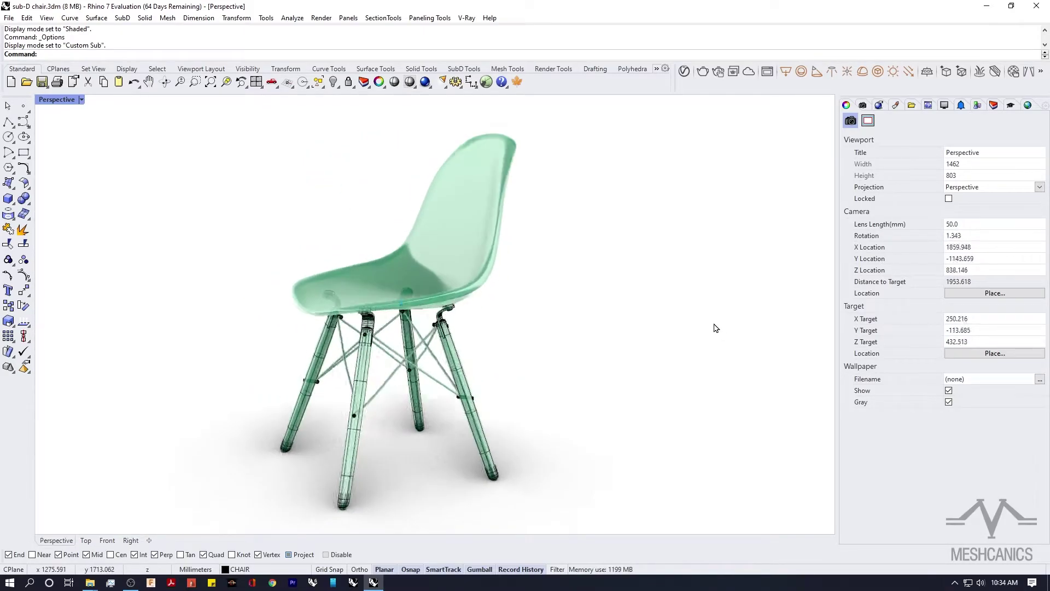
key("Right")
key("Right")
key("Right")
key("Right")
key("Right")
key("Right")
key("Right")
key("Right")
key("Right")
key("Right")
key("Right")
key("Right")
key("Right")
key("Right")
key("Right")
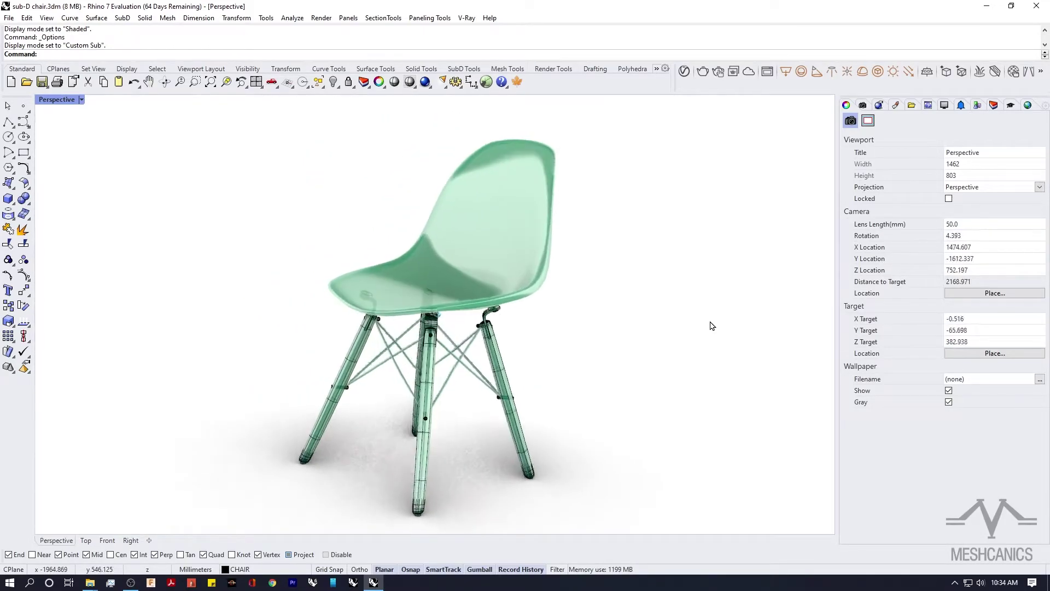
scroll(605, 270, "up", 5)
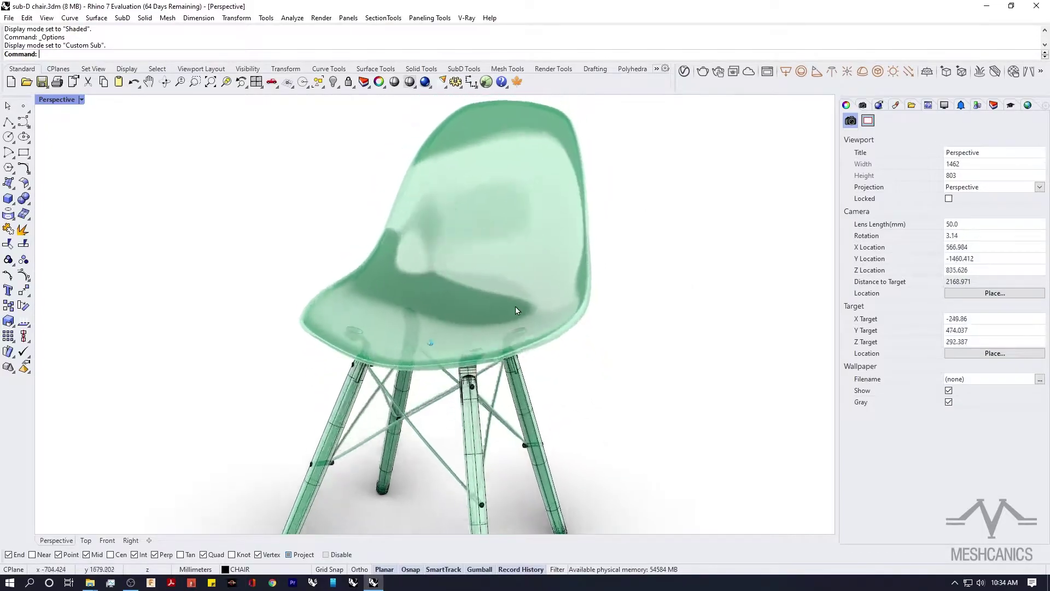
Turn on SubD wires and creases in the Custom Sub display mode settings, then orbit the chair.
left_click(454, 83)
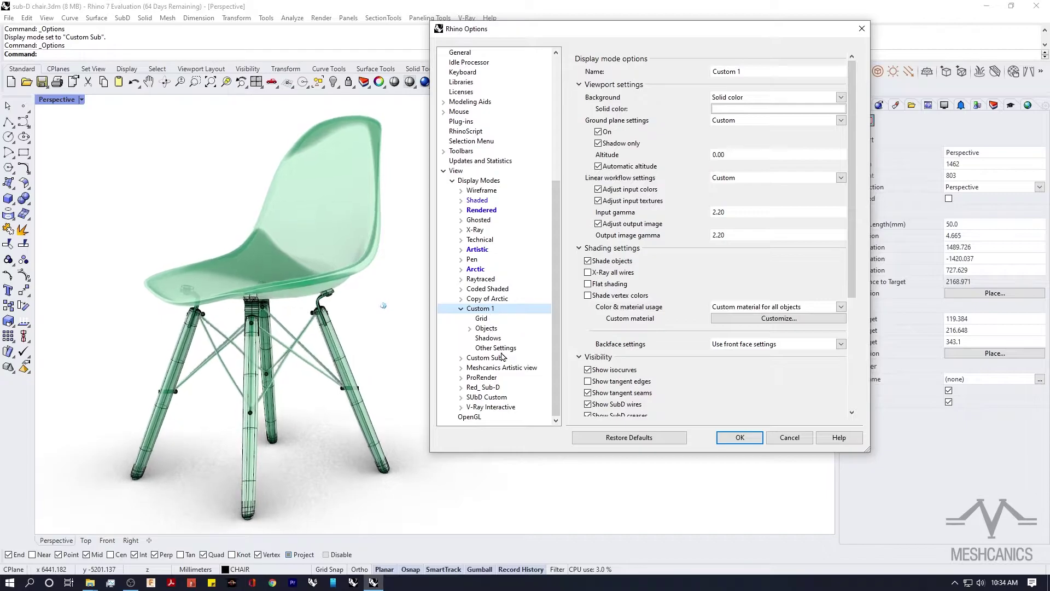
left_click(484, 357)
scroll(667, 312, "down", 1)
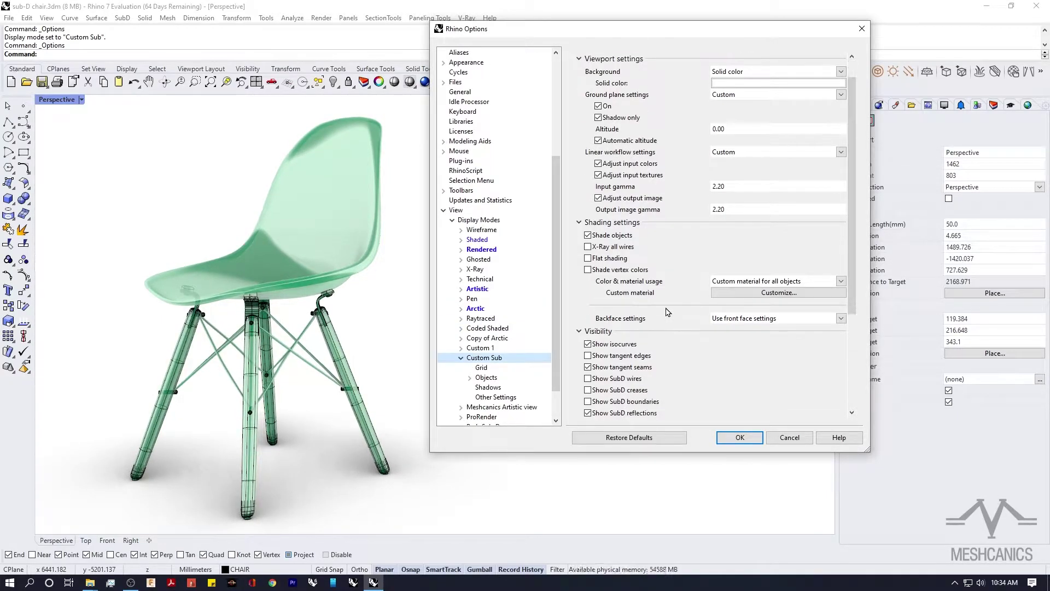
scroll(662, 225, "down", 4)
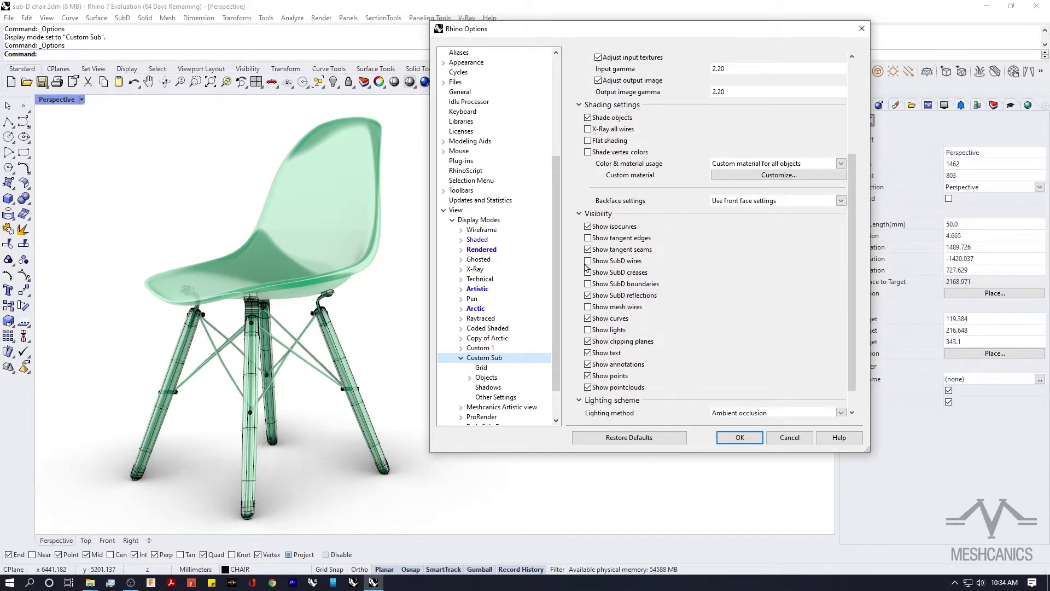
left_click(588, 261)
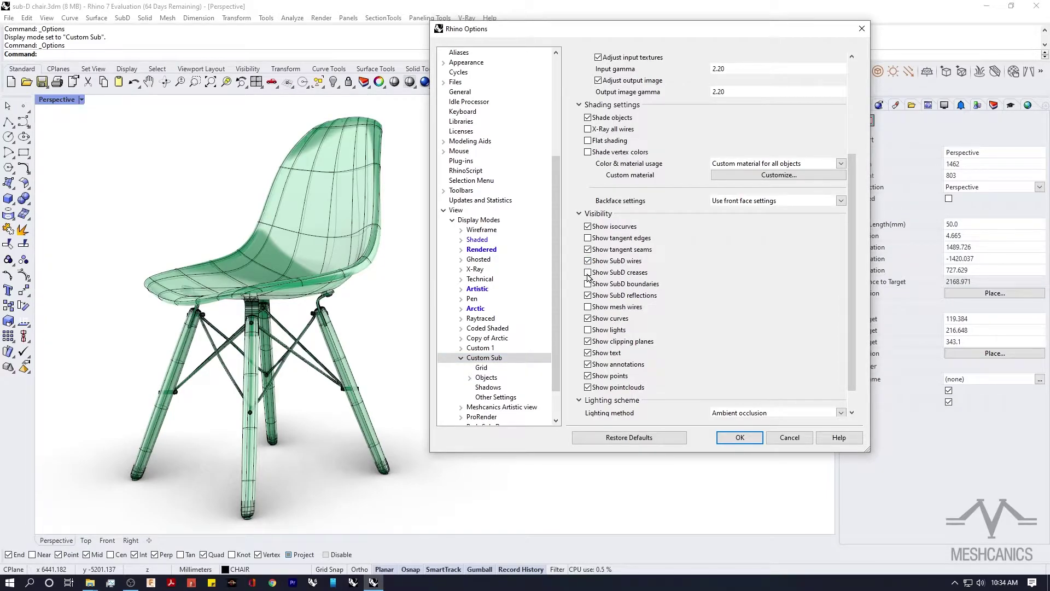
right_click_drag(343, 216, 306, 273)
Change the Custom Sub material colour to dark blue and reopen its material settings.
left_click(739, 175)
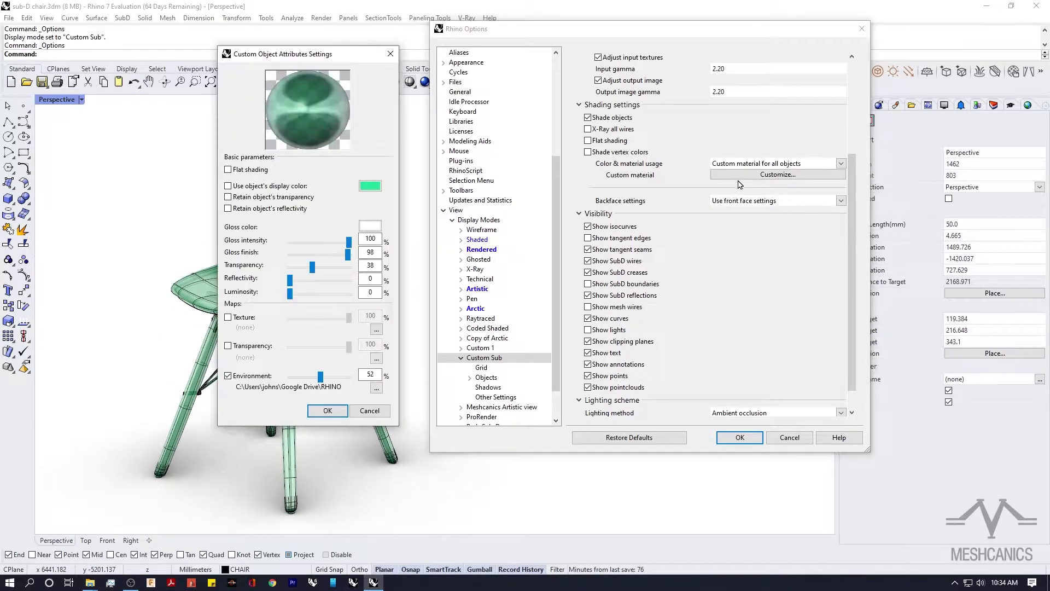
left_click(370, 186)
left_click_drag(656, 296, 694, 346)
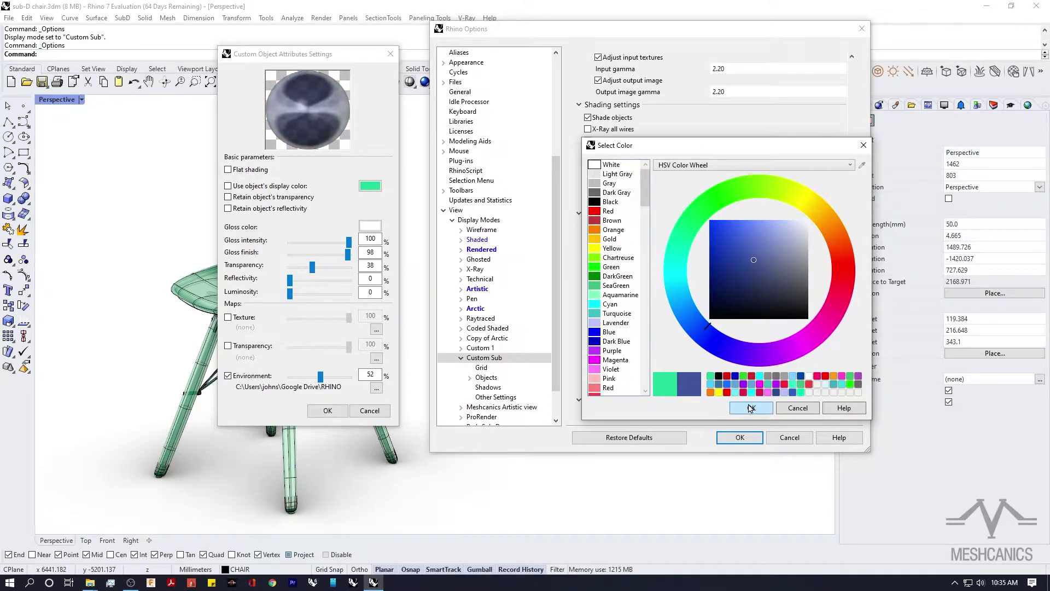
left_click(751, 408)
left_click(327, 411)
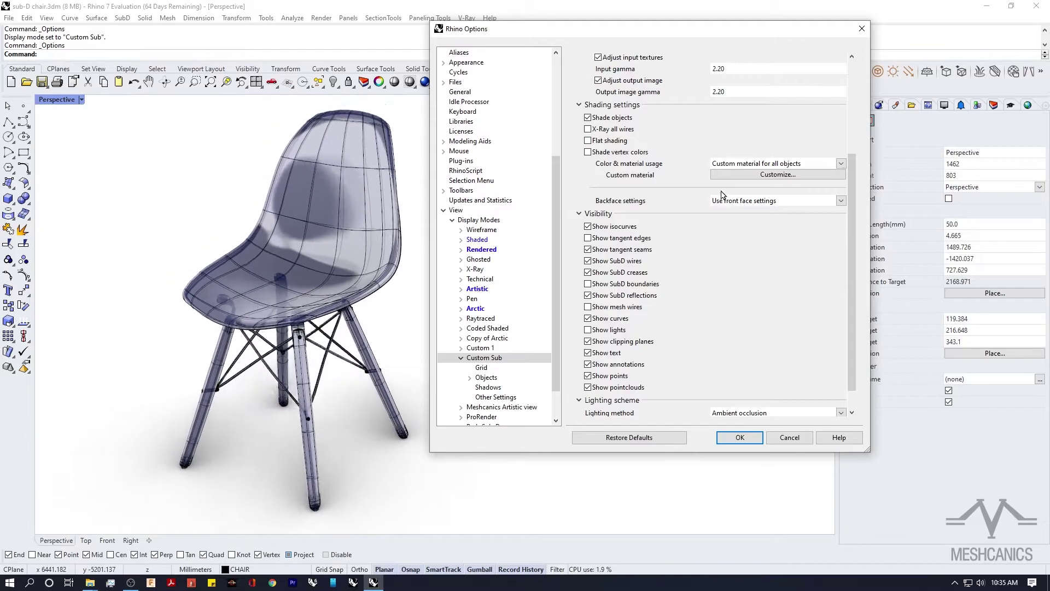
left_click(758, 175)
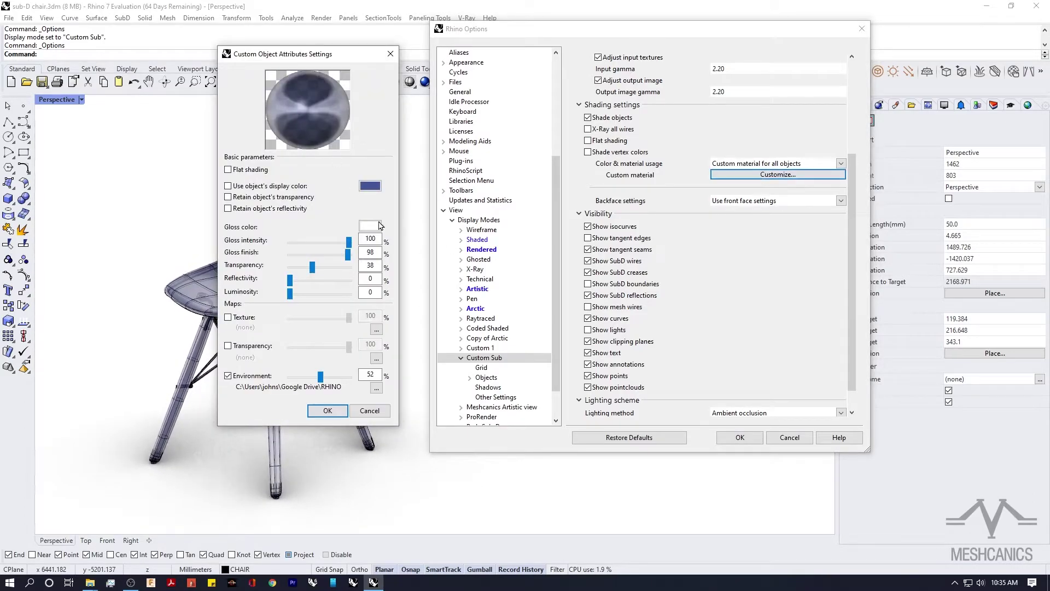
Replace the Custom Sub material's environment map with INDREF-013LP.jpg, keeping 52% strength.
left_click_drag(310, 66, 587, 62)
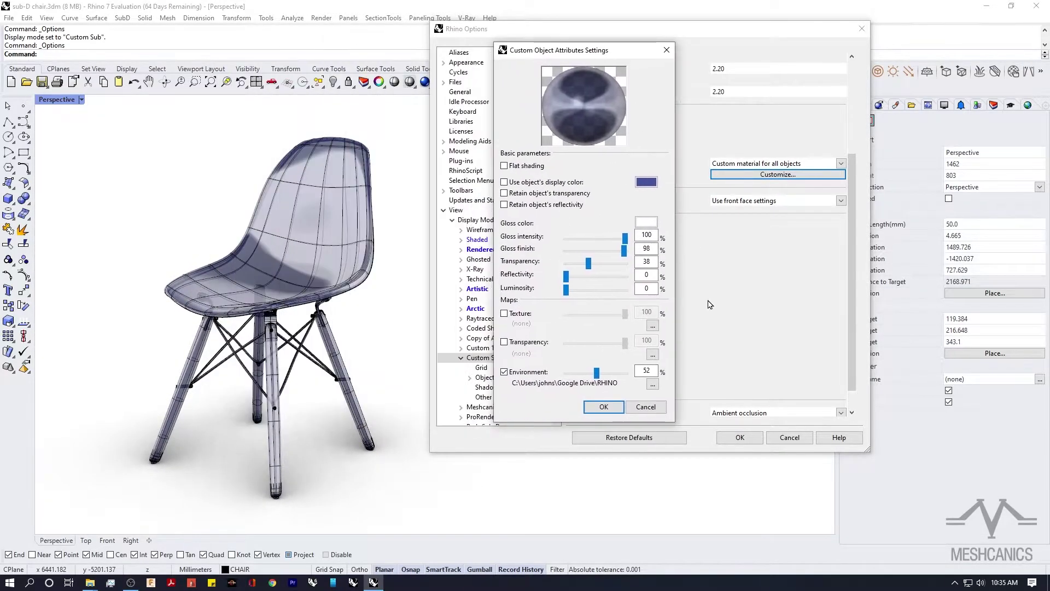
left_click(652, 384)
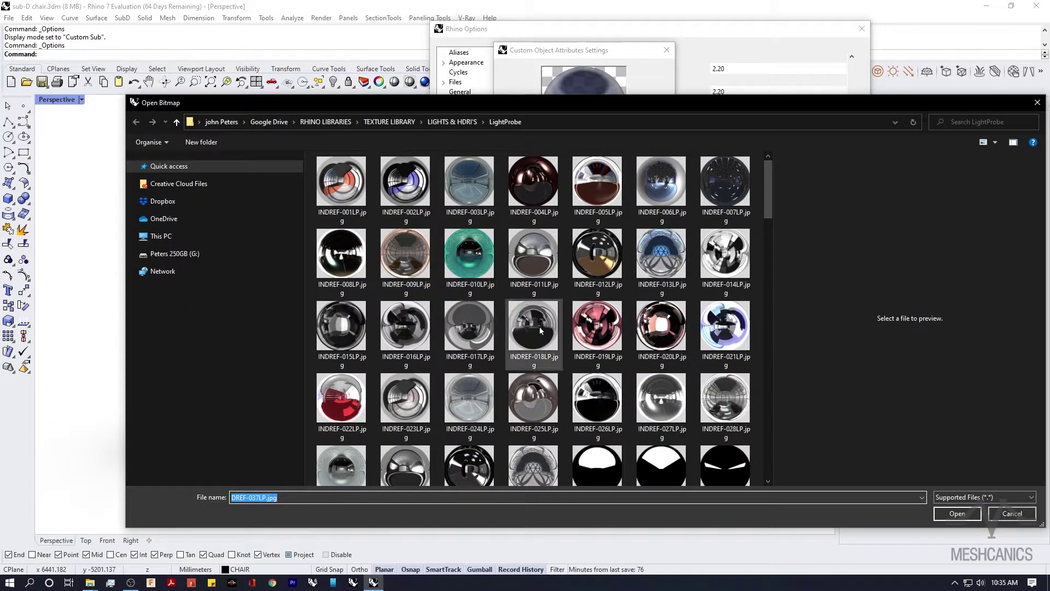
left_click(662, 262)
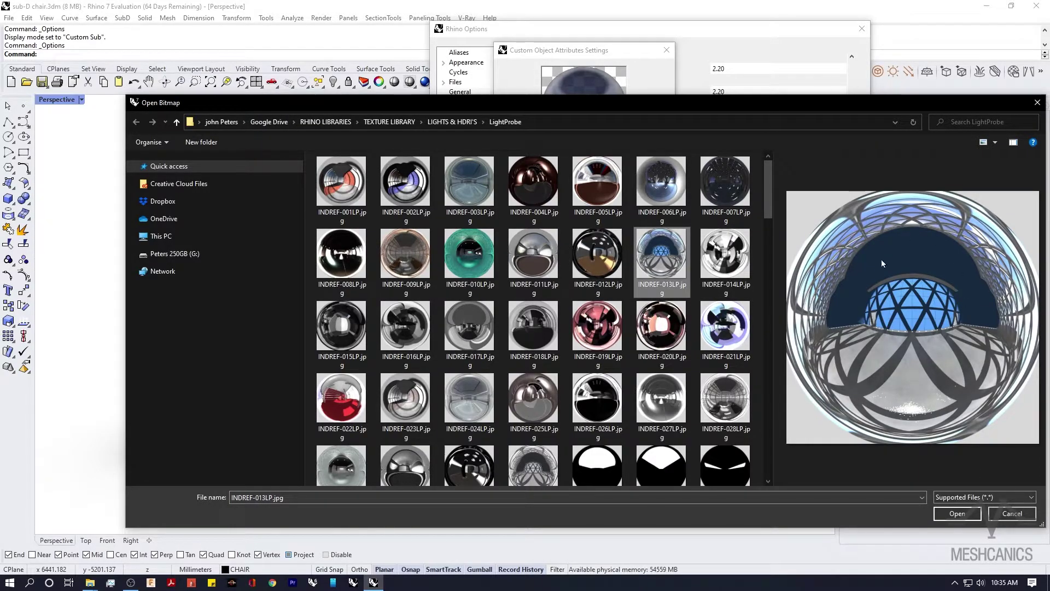
left_click(972, 516)
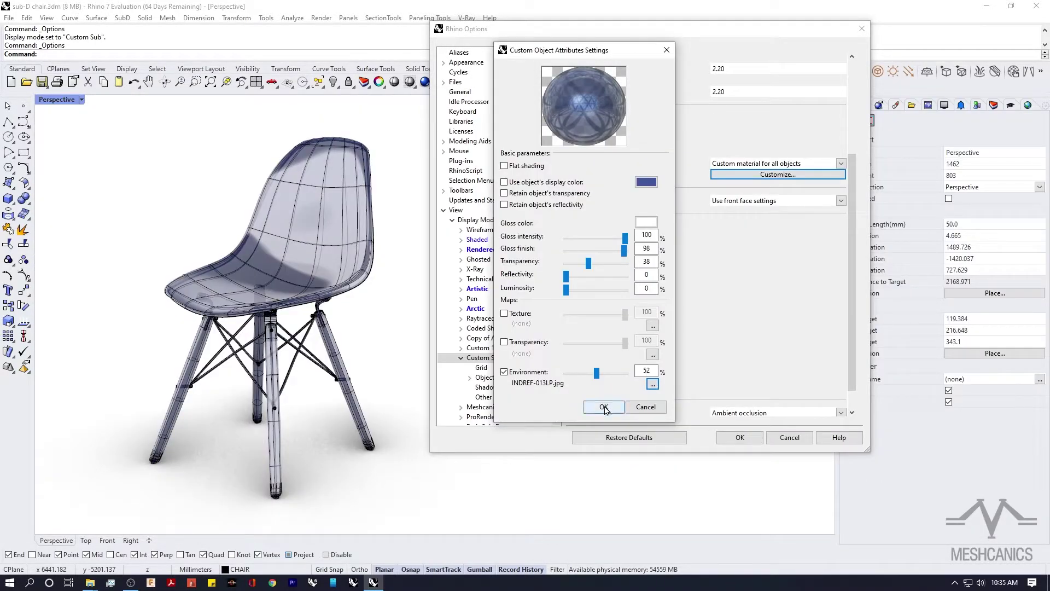
left_click(604, 408)
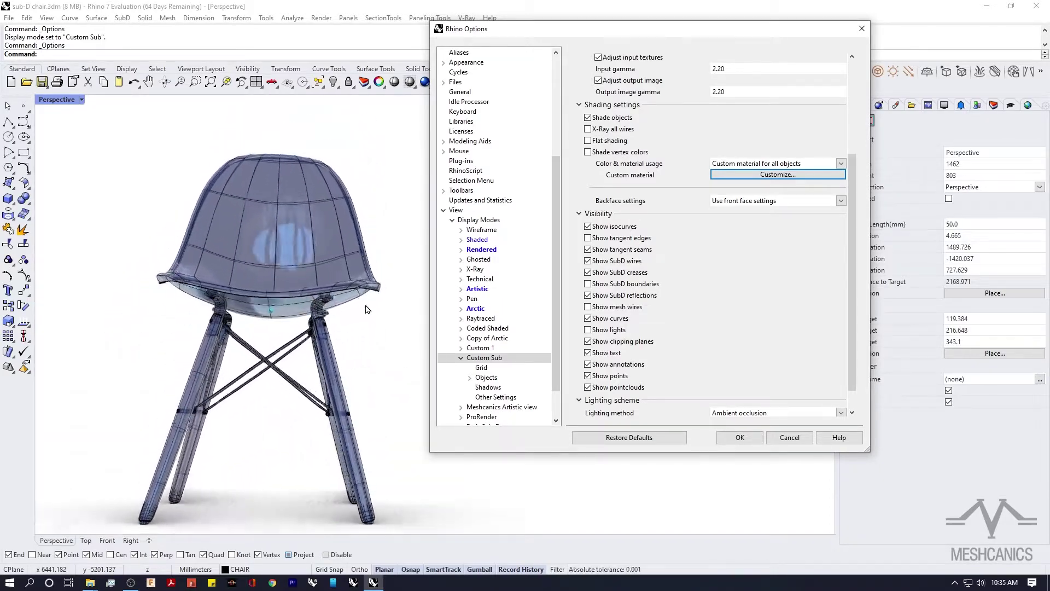
left_click_drag(514, 30, 730, 114)
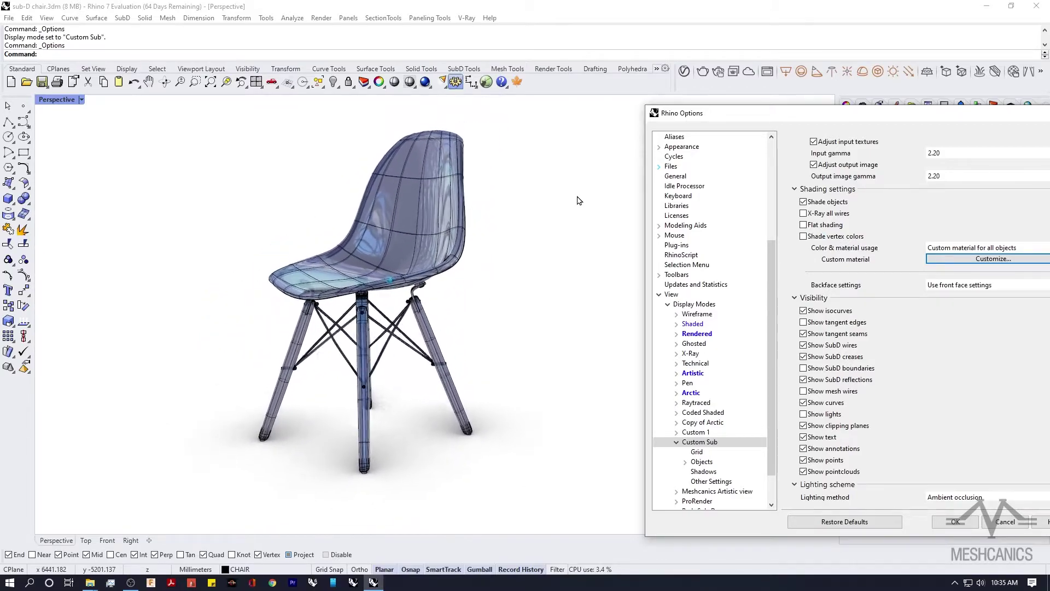
left_click_drag(713, 116, 504, 44)
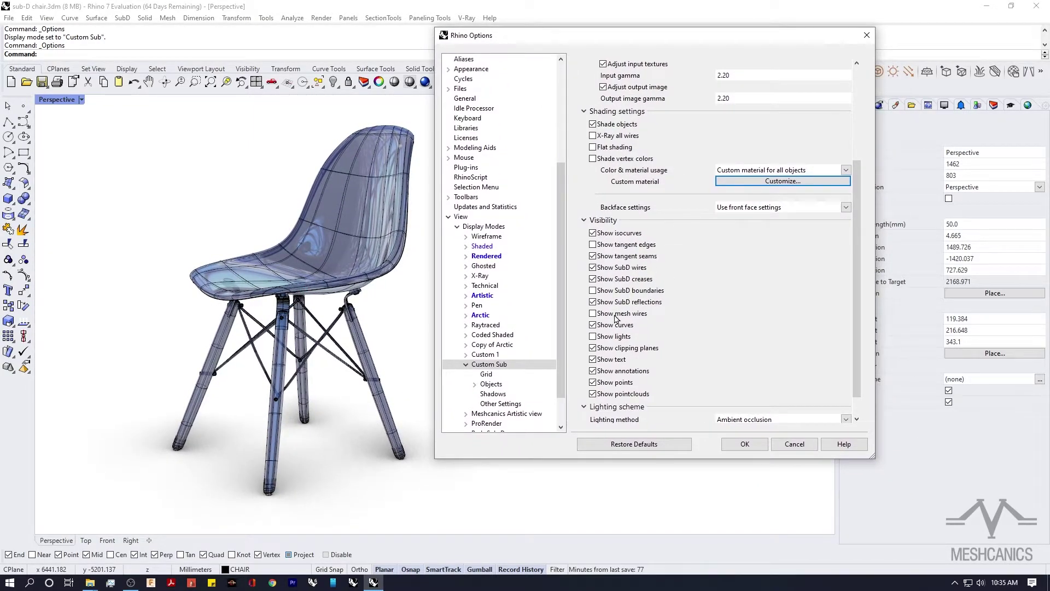
Show the SubD object page under Custom Sub > Objects, after comparing it with Surfaces.
left_click(490, 387)
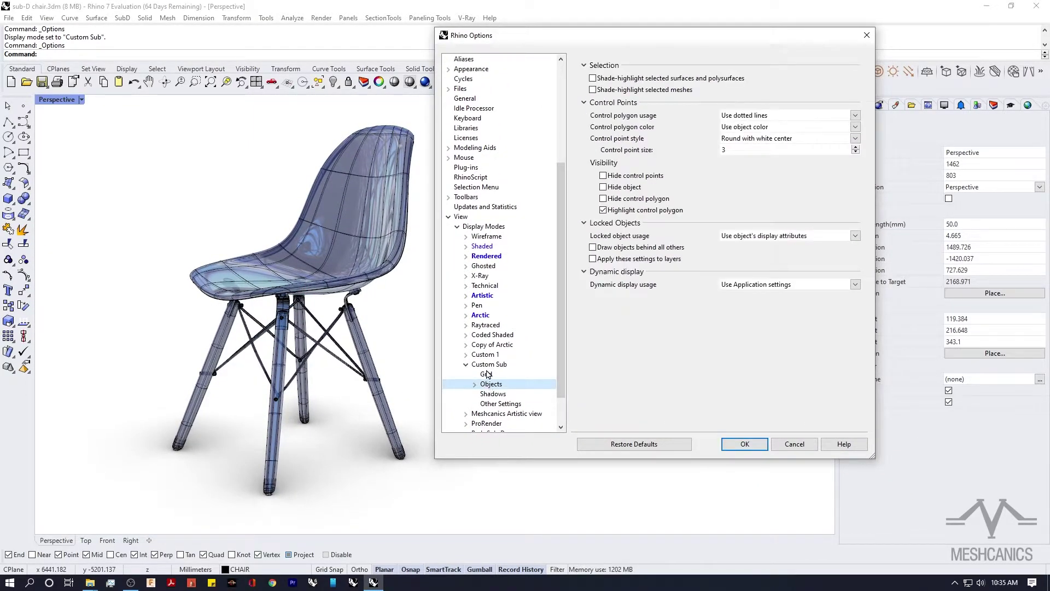
left_click(475, 385)
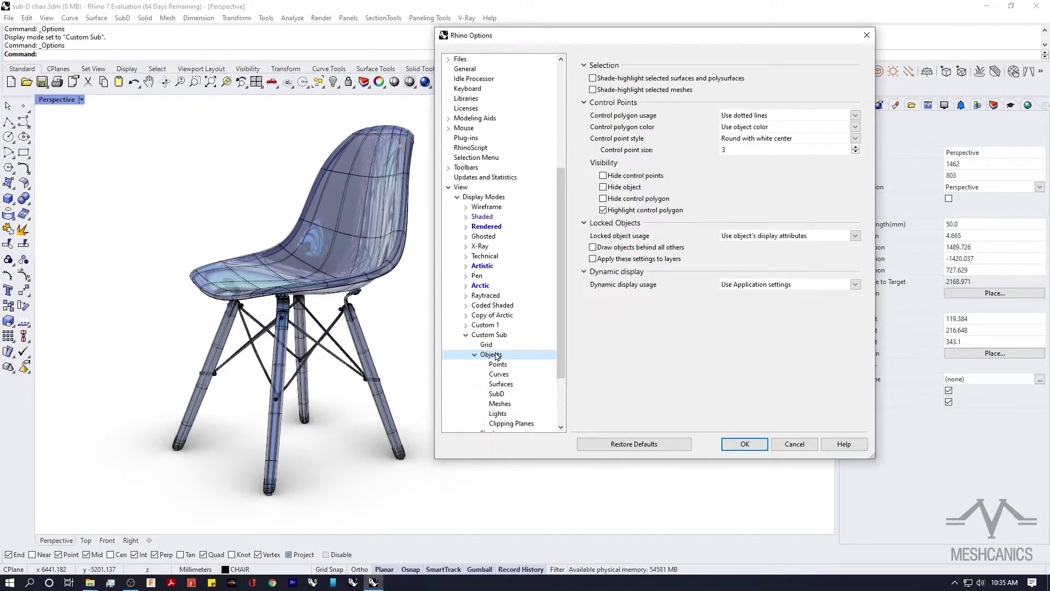
scroll(497, 350, "down", 2)
left_click(502, 325)
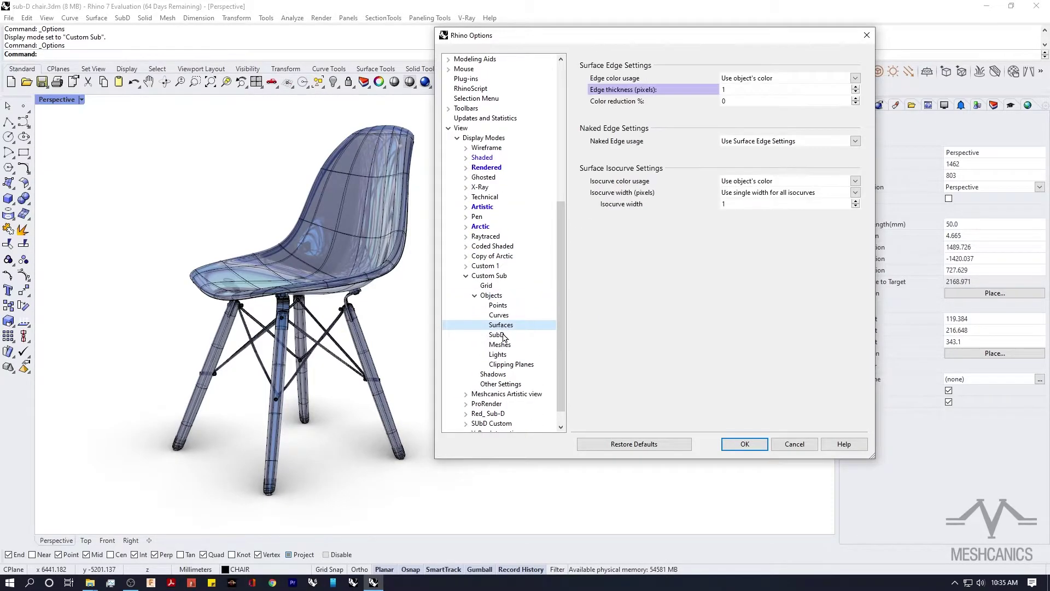
left_click(498, 334)
left_click(505, 325)
left_click(499, 335)
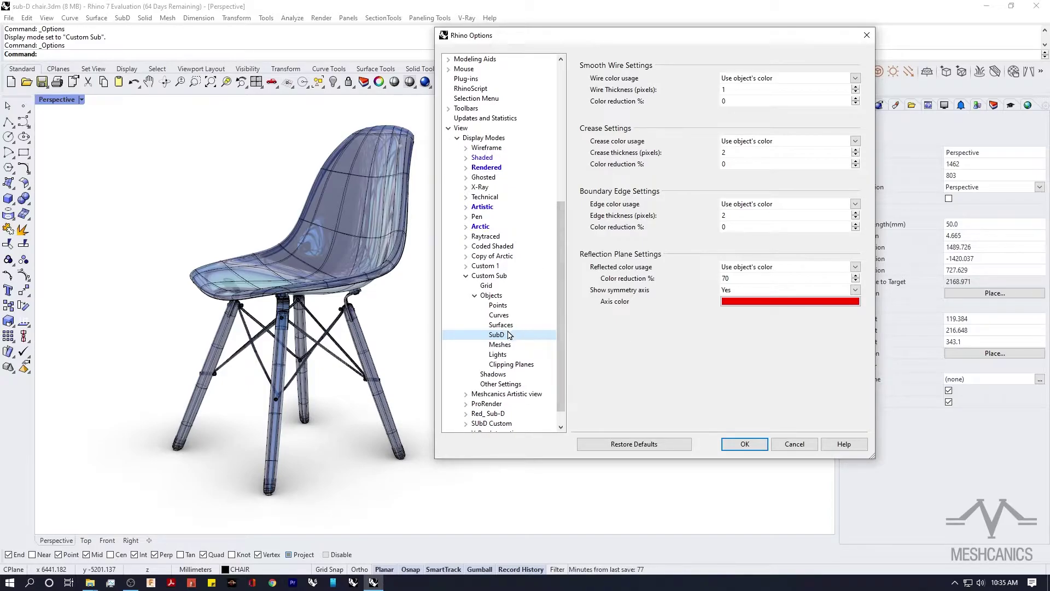
Draw all SubD creases in a single red colour, apply the options, and inspect the seat rim.
left_click(795, 143)
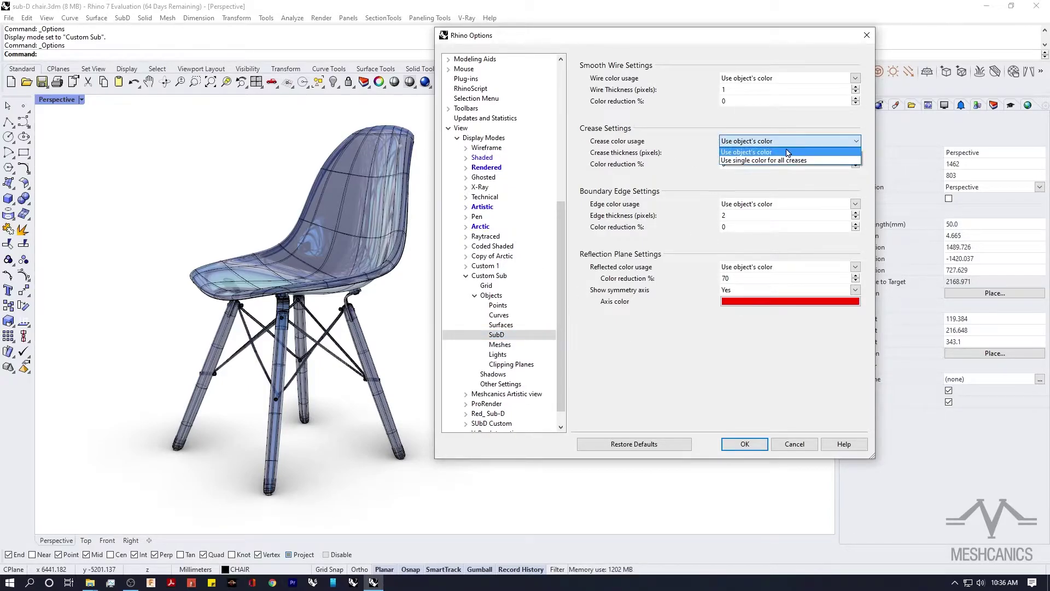
left_click(741, 154)
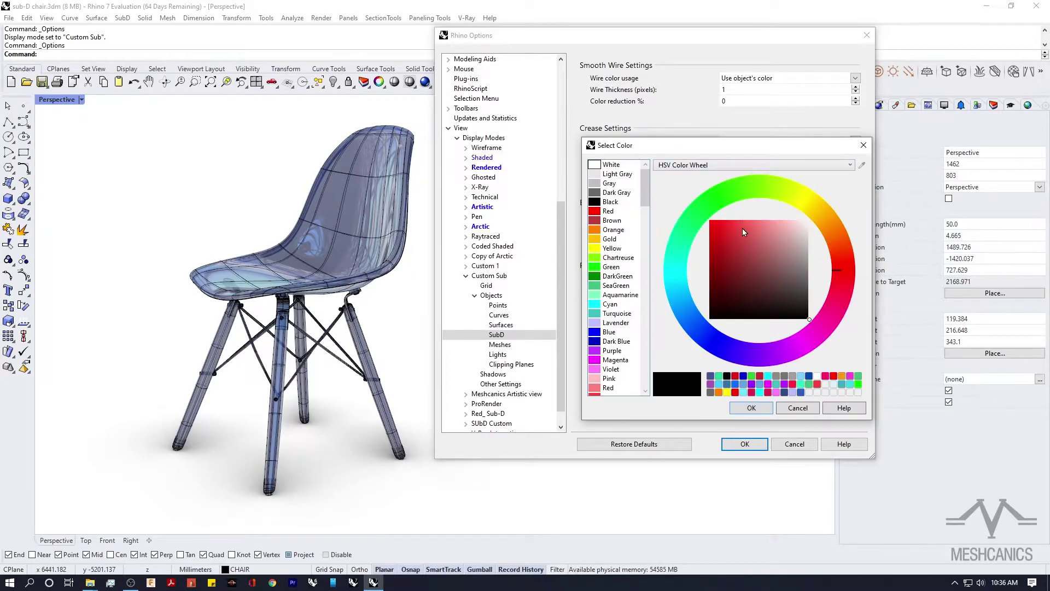
left_click(748, 411)
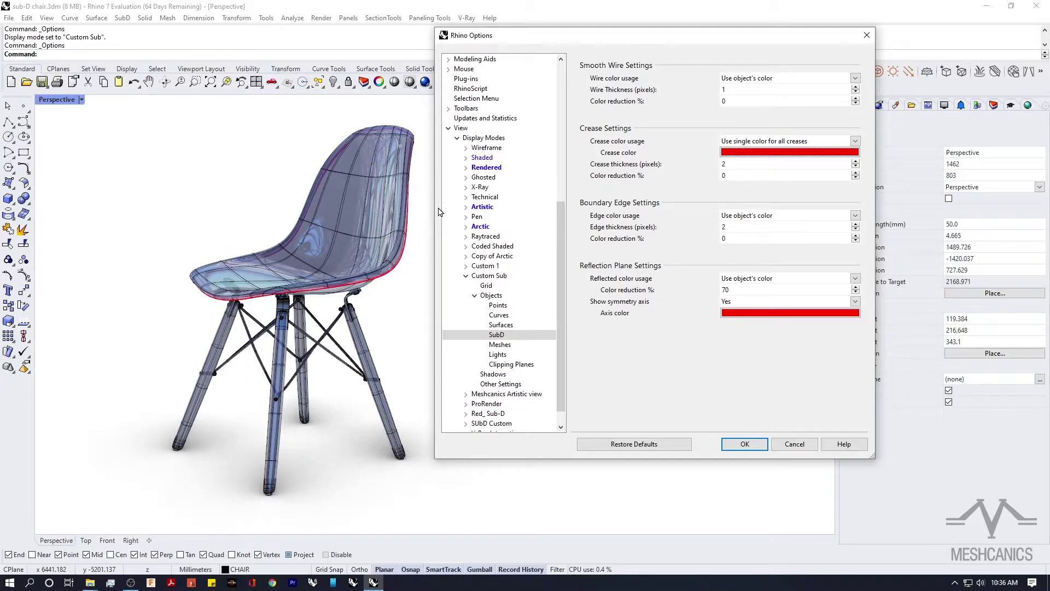
scroll(347, 303, "up", 6)
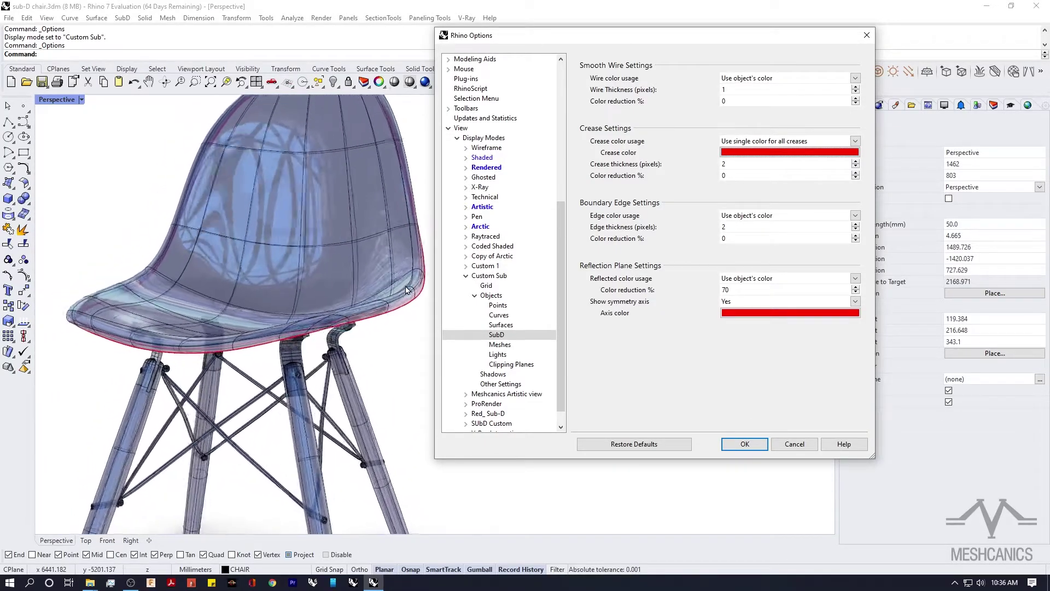
left_click(736, 445)
right_click_drag(621, 354, 456, 230)
scroll(622, 354, "down", 1)
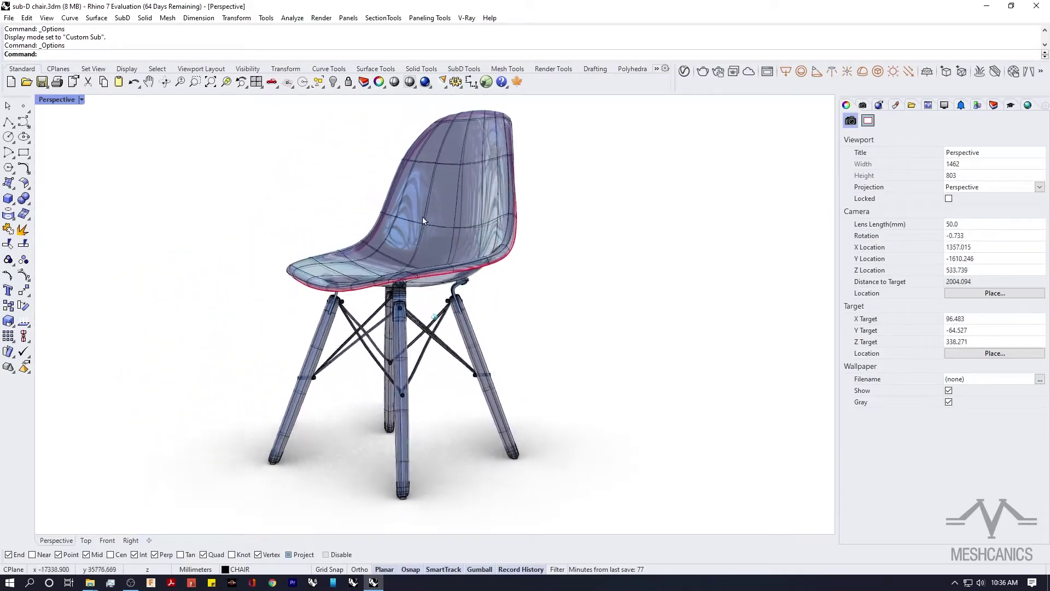
left_click(81, 99)
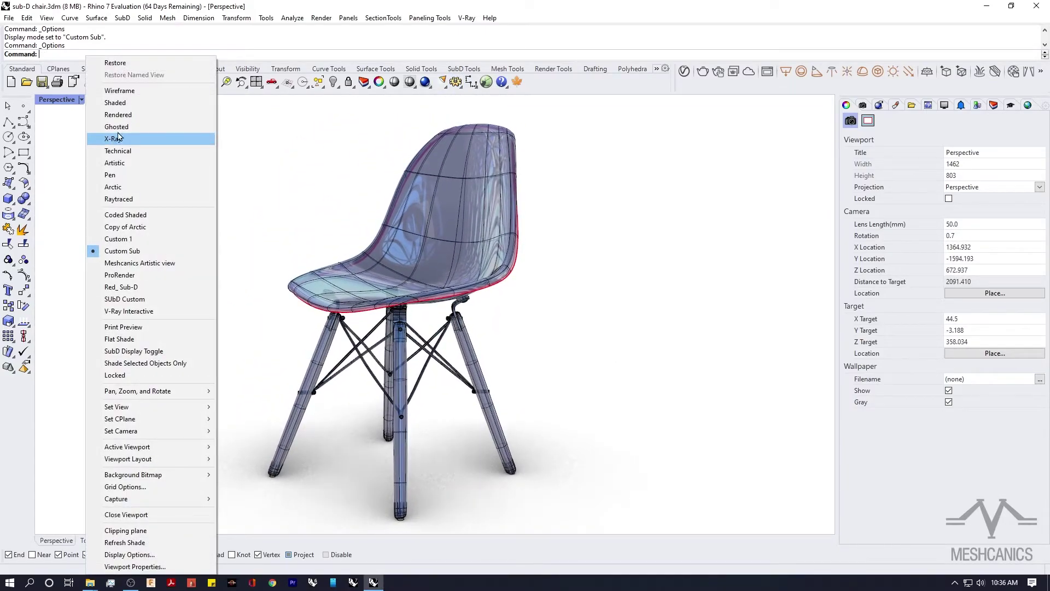
left_click(118, 103)
left_click(81, 99)
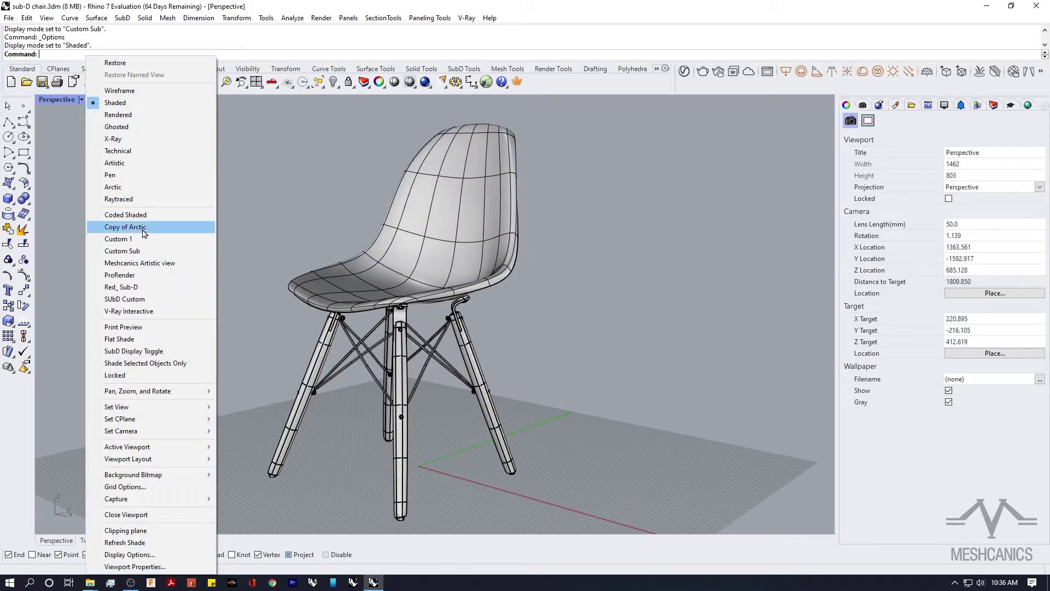
left_click(134, 251)
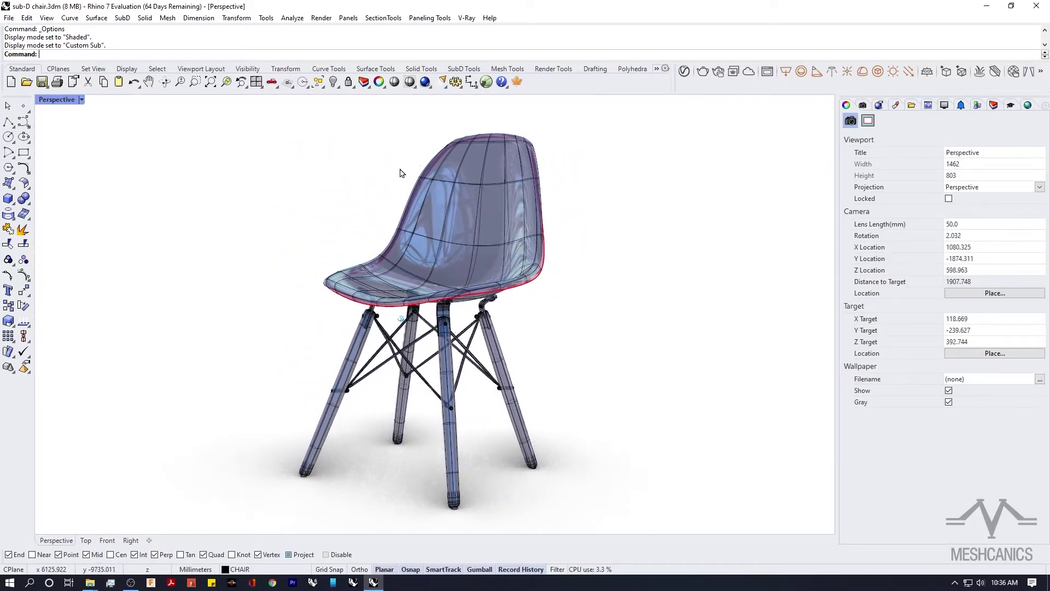
left_click(455, 82)
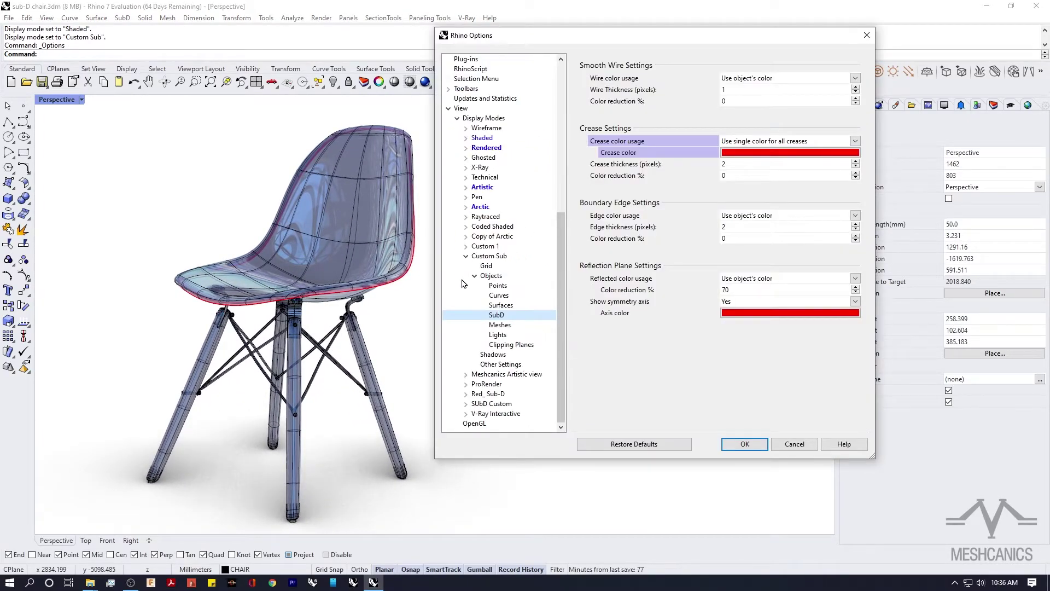
left_click(481, 118)
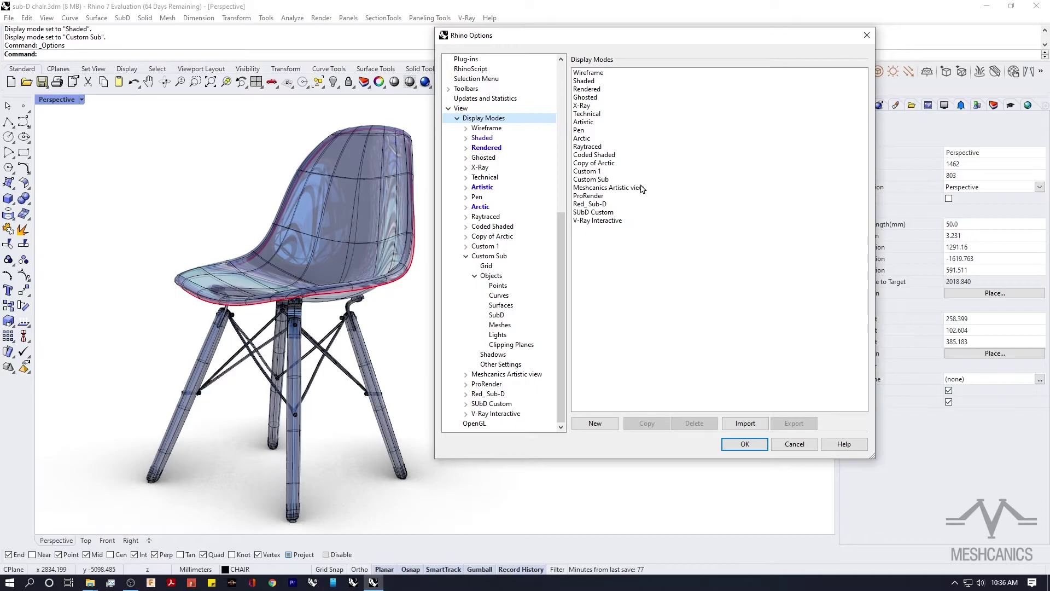
left_click(610, 180)
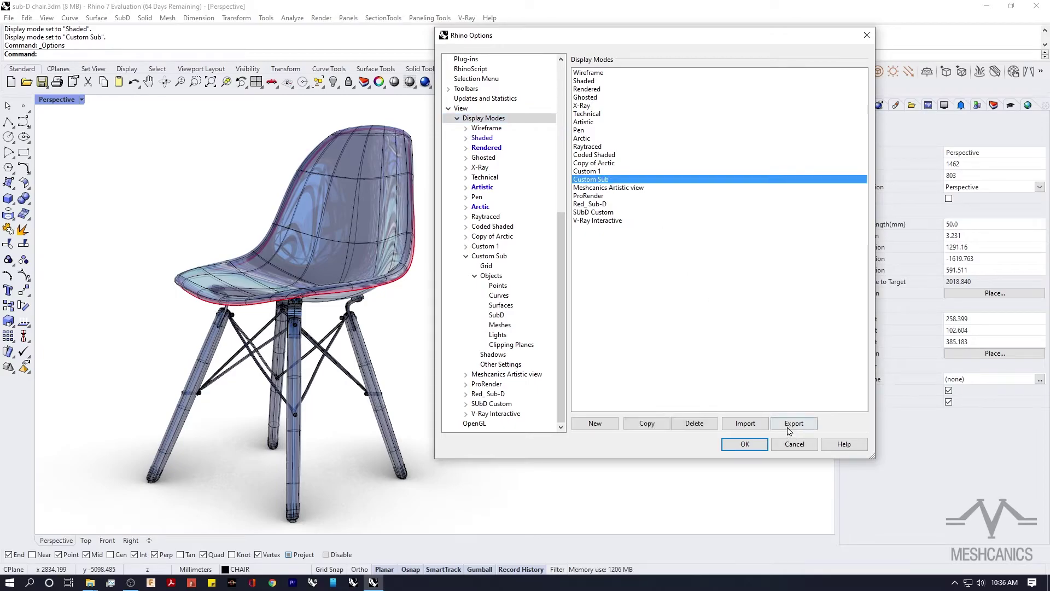
left_click(792, 423)
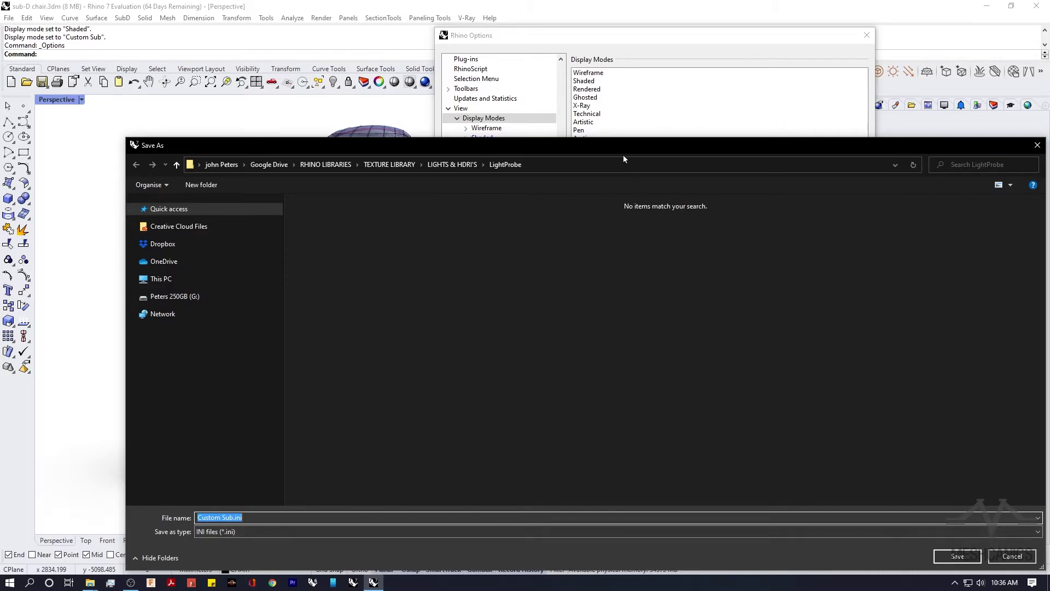
left_click_drag(624, 150, 574, 84)
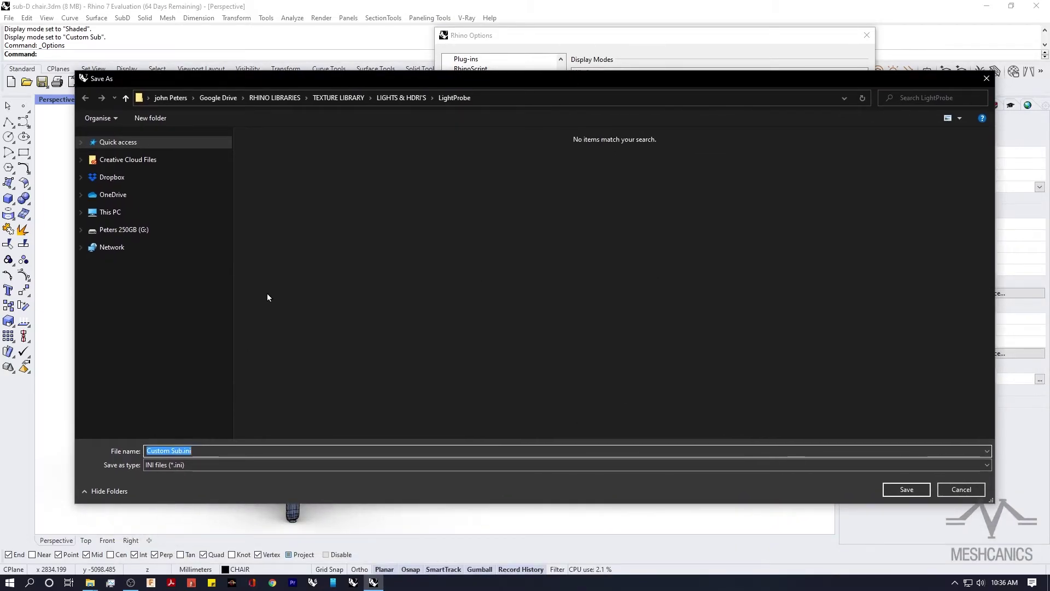
left_click(953, 488)
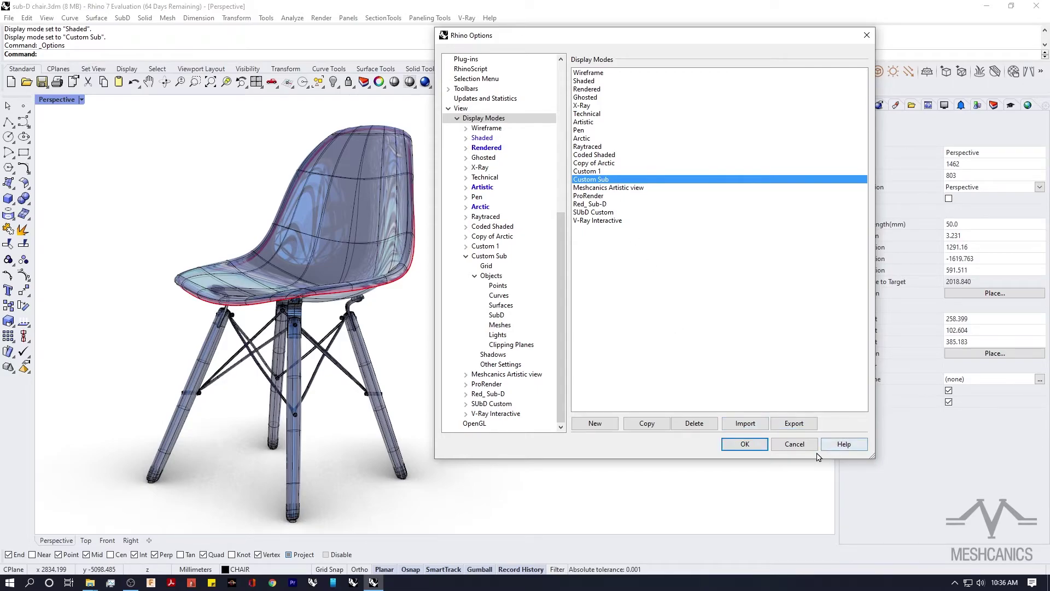
left_click(773, 442)
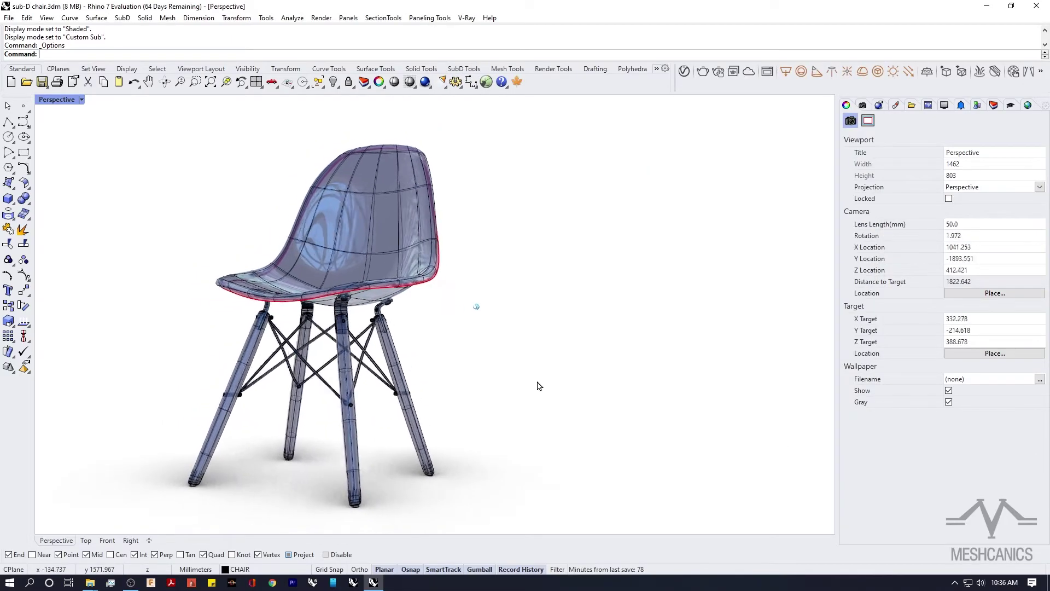